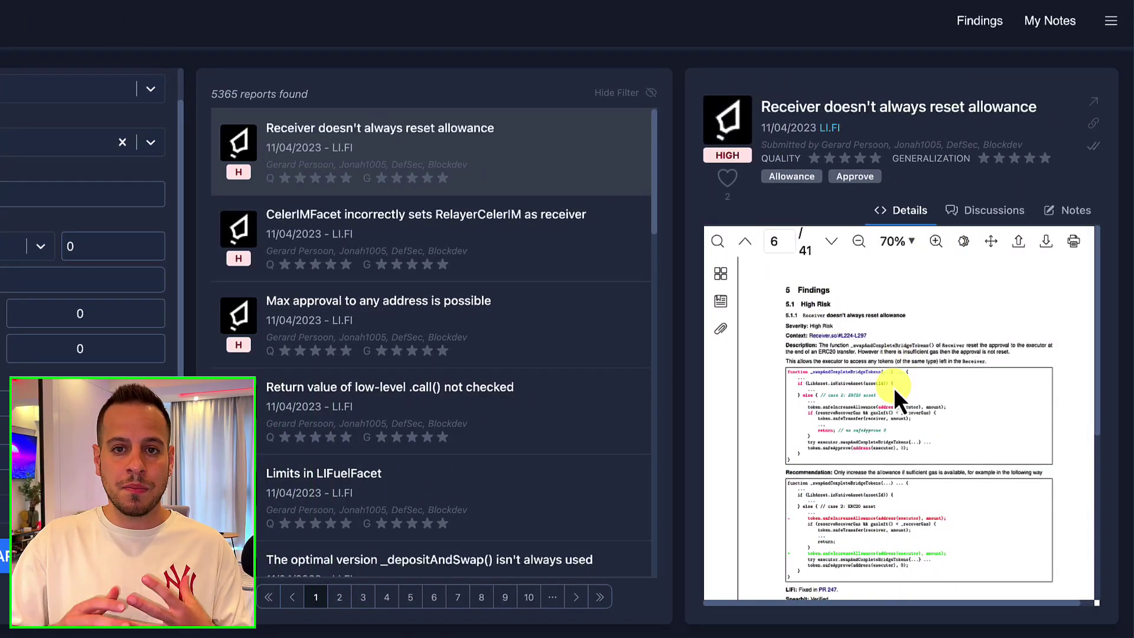
Preview the CelerIMFacet, Max approval and Return value LI.FI findings.
{"action": "left_click", "coordinate": [488, 267]}
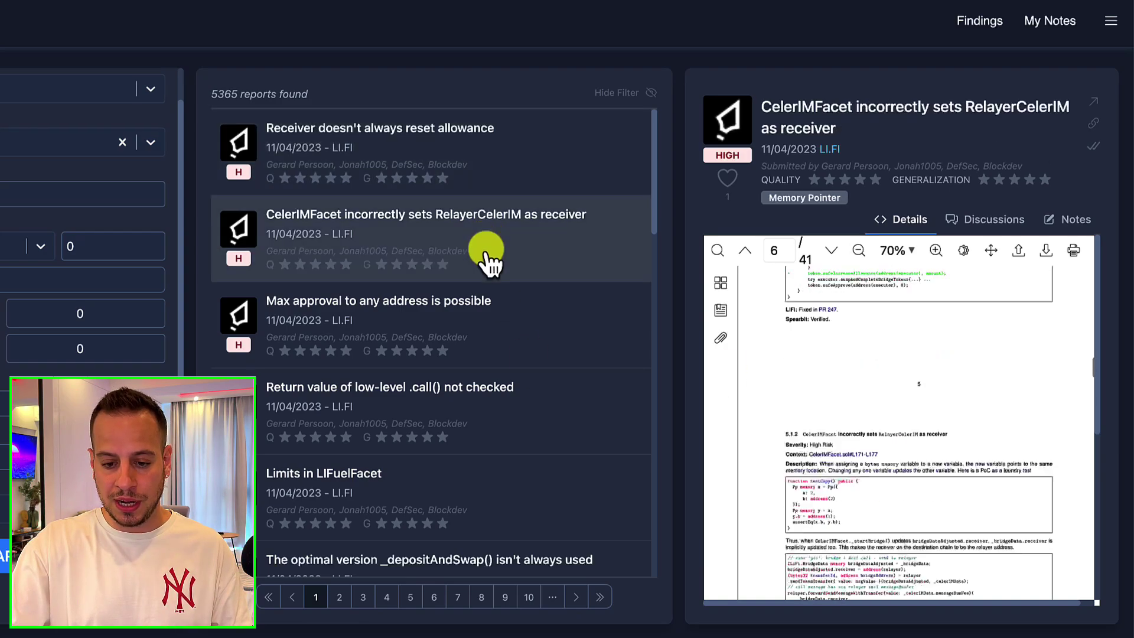
{"action": "left_click", "coordinate": [482, 322]}
{"action": "left_click", "coordinate": [481, 380]}
{"action": "left_click", "coordinate": [481, 329]}
Reopen the CelerIMFacet finding with its PDF, and switch the theme to light and back to dark.
{"action": "left_click", "coordinate": [505, 248]}
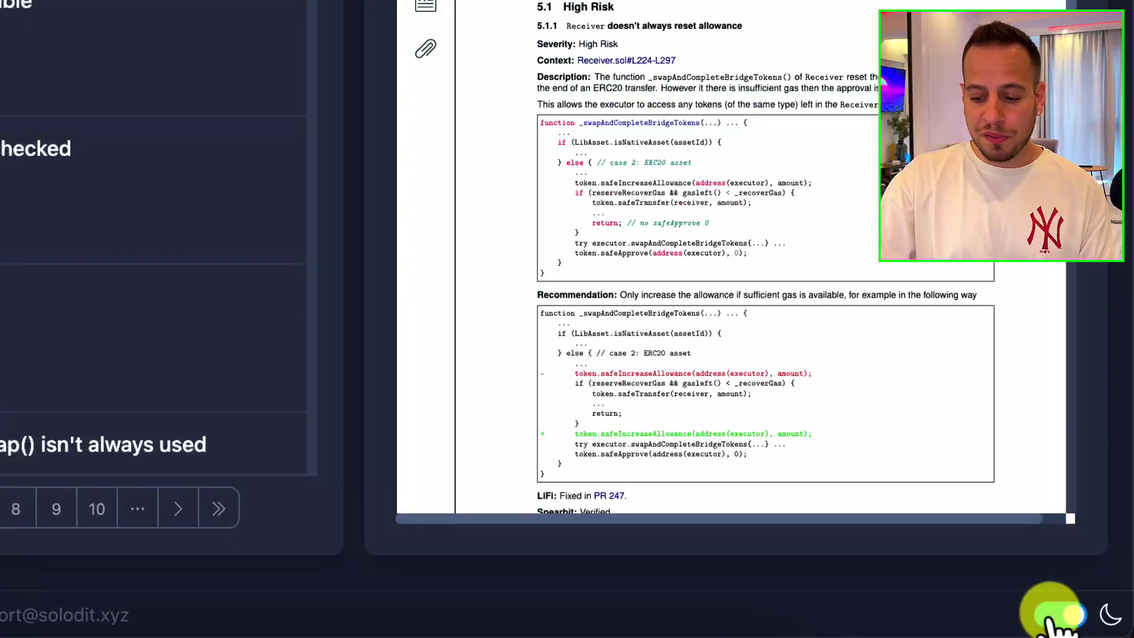
{"action": "left_click", "coordinate": [1051, 618]}
{"action": "left_click", "coordinate": [1054, 619]}
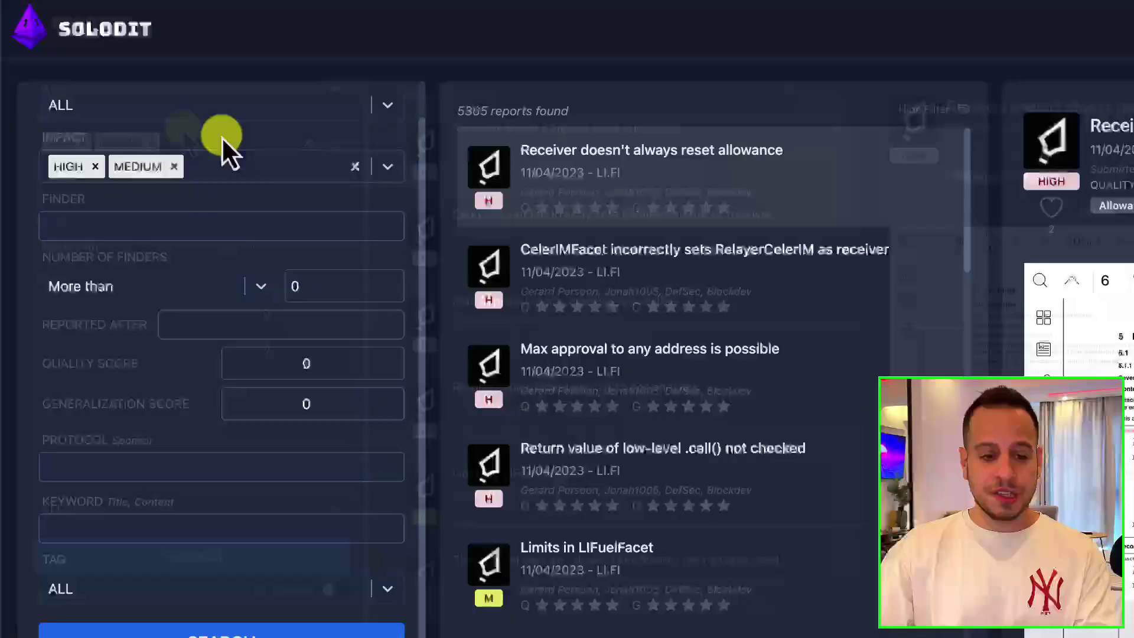
Filter findings to Code4rena as the audit firm and remove MEDIUM from Impact.
{"action": "left_click", "coordinate": [210, 83]}
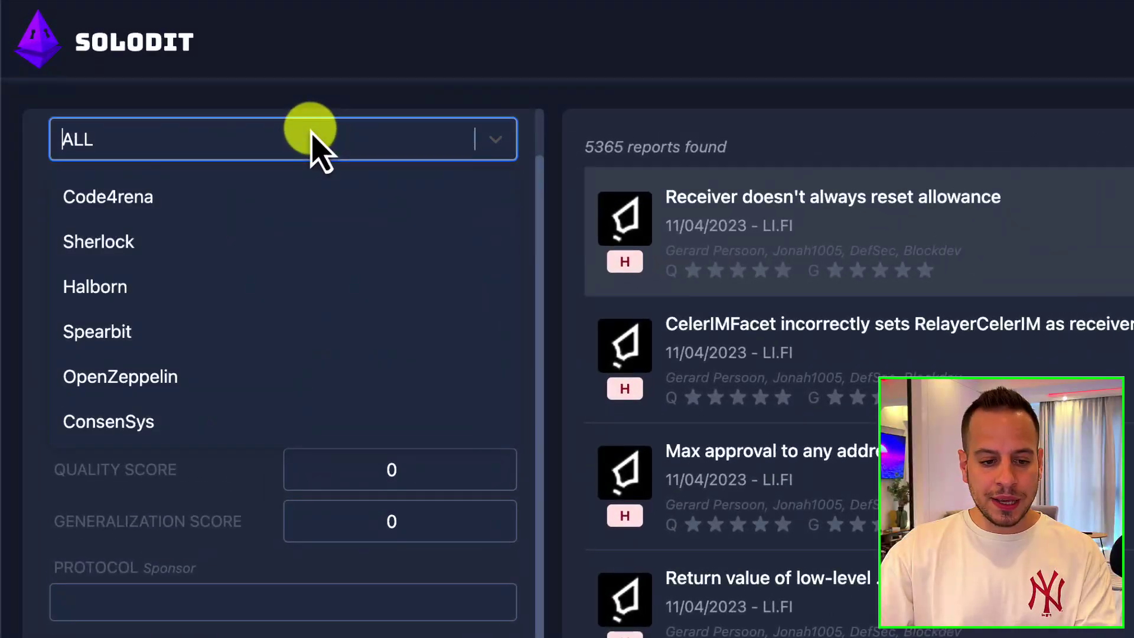
{"action": "left_click", "coordinate": [244, 198]}
{"action": "left_click", "coordinate": [233, 114]}
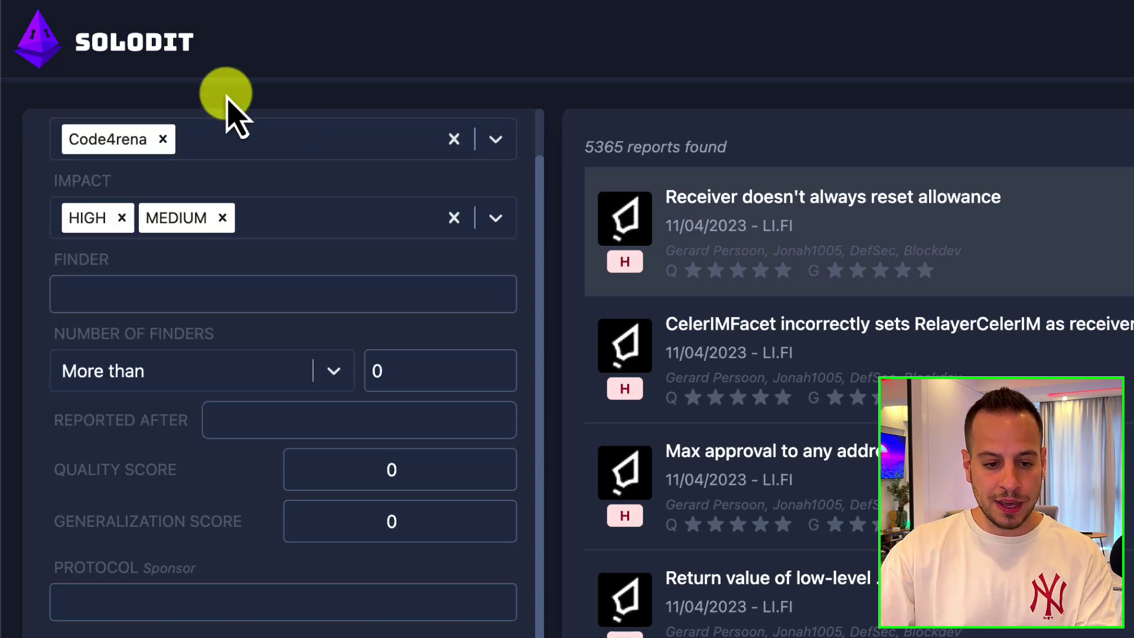
{"action": "left_click", "coordinate": [221, 219]}
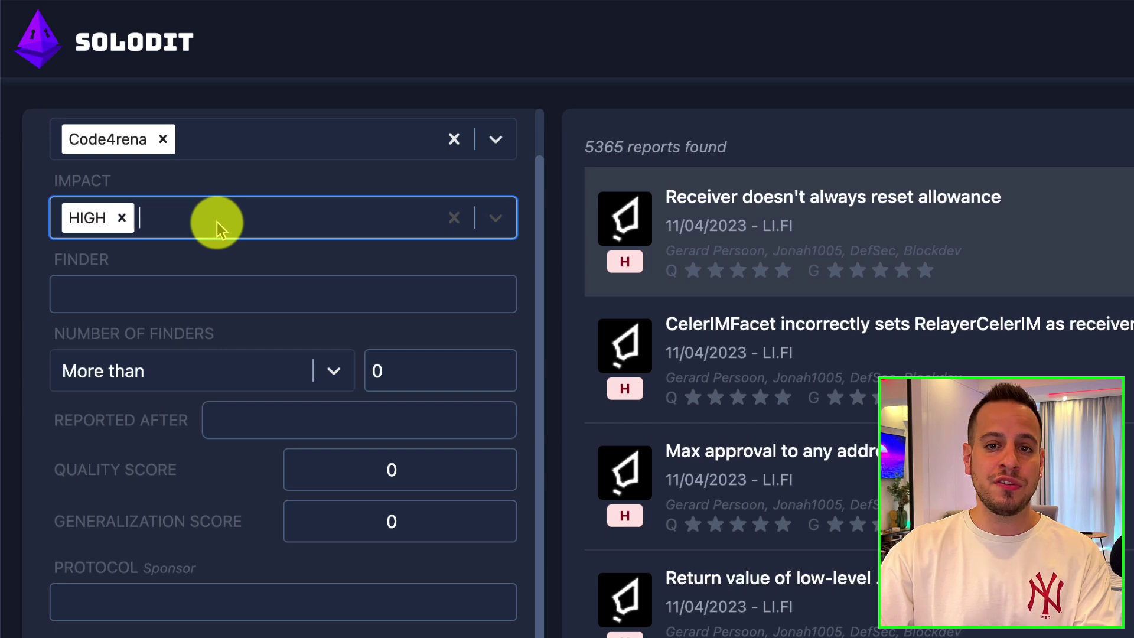
Look over the finder, quality score, generalization score and protocol filters, ending in the Keyword field.
{"action": "left_click", "coordinate": [159, 289]}
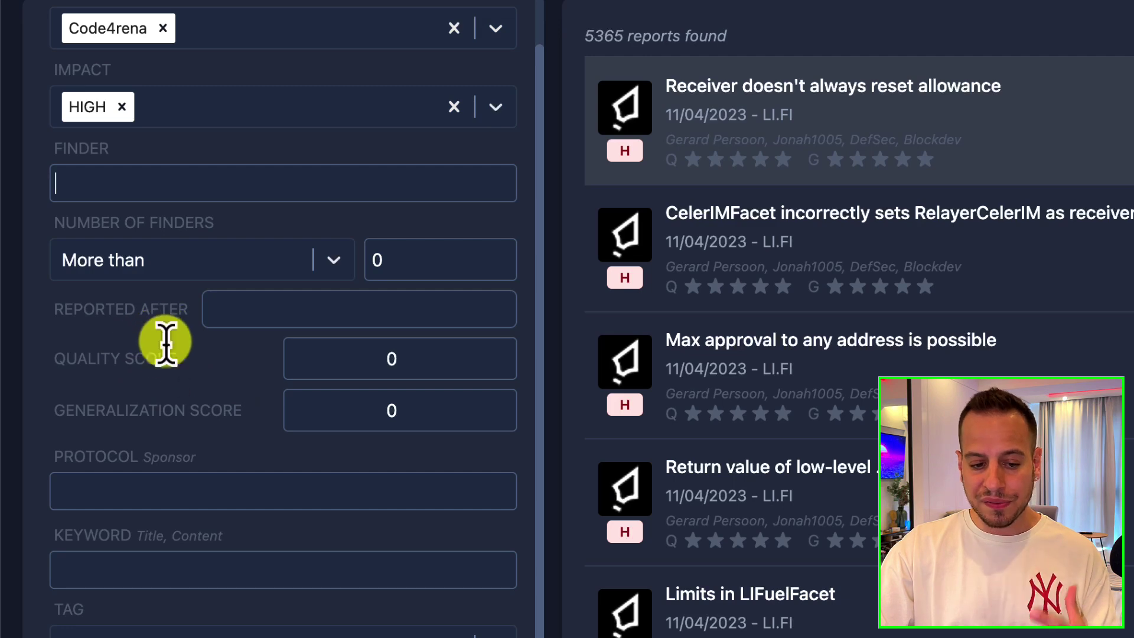
{"action": "left_click_drag", "start_coordinate": [56, 362], "coordinate": [203, 380]}
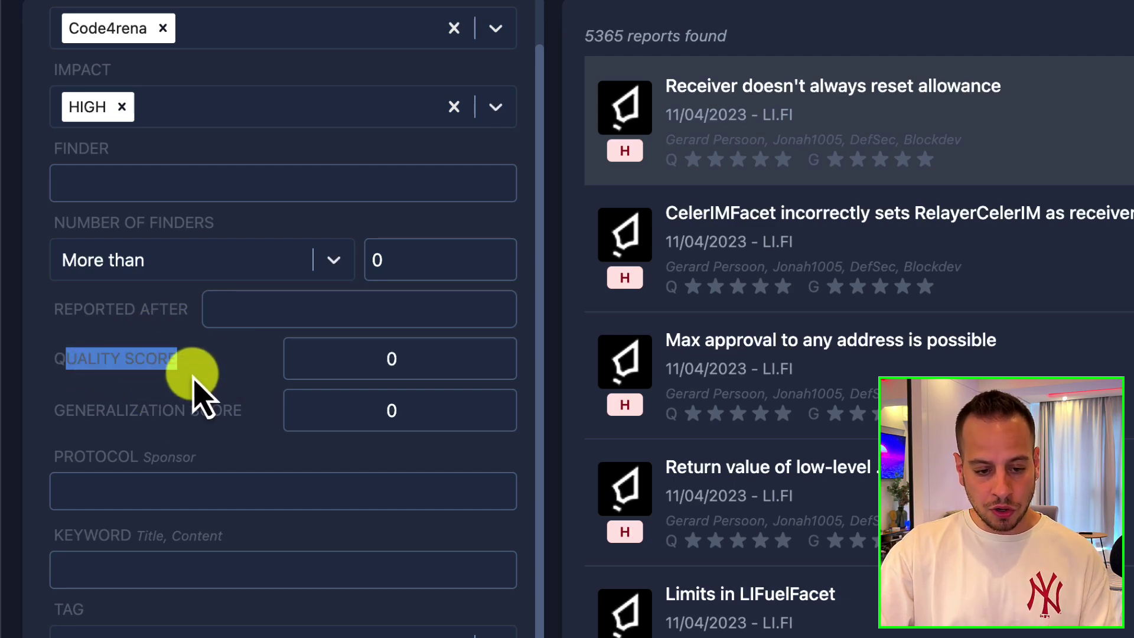
{"action": "left_click", "coordinate": [53, 405]}
{"action": "left_click_drag", "start_coordinate": [52, 408], "coordinate": [265, 418]}
{"action": "left_click", "coordinate": [157, 494]}
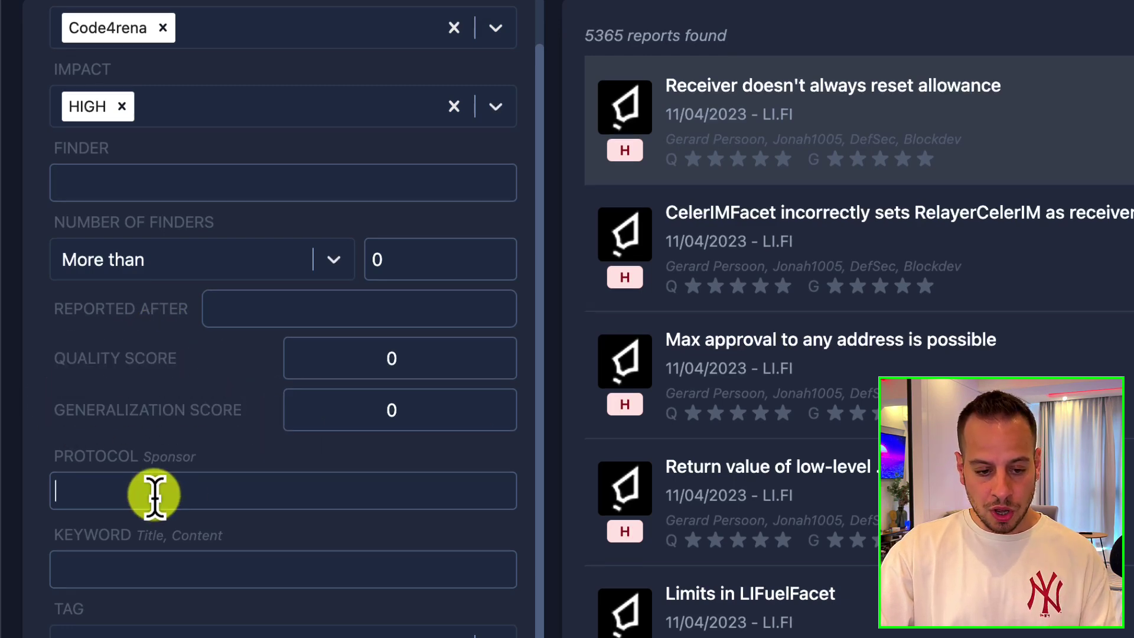
{"action": "left_click", "coordinate": [154, 454]}
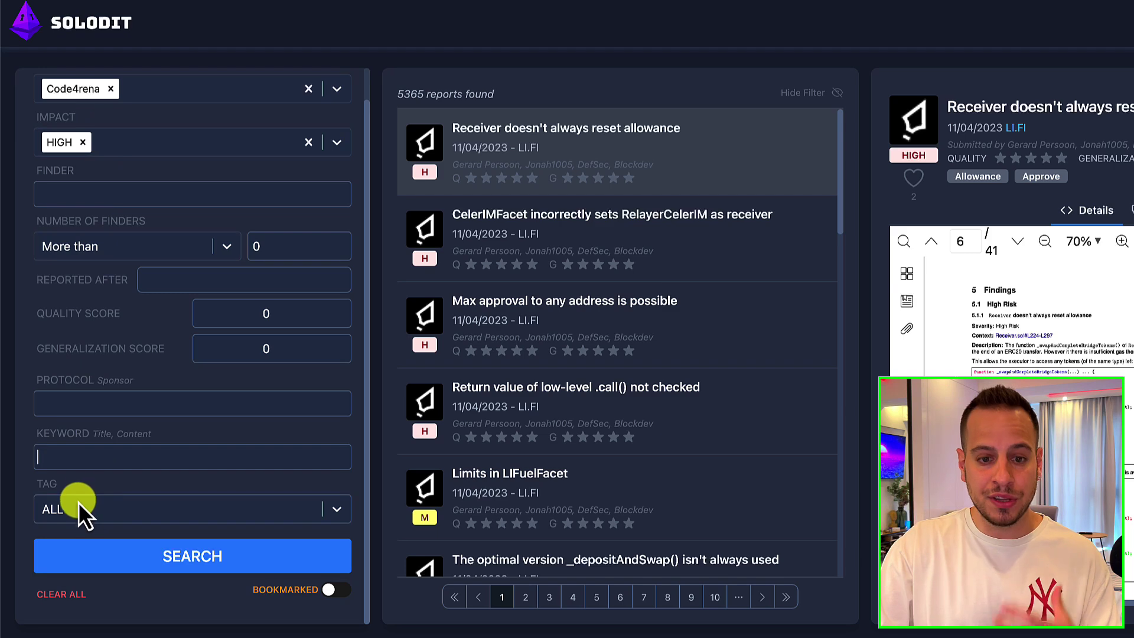
Search the keyword 'reentrancy', narrowing the Code4rena HIGH findings to 37 reports.
{"action": "type", "text": "reen"}
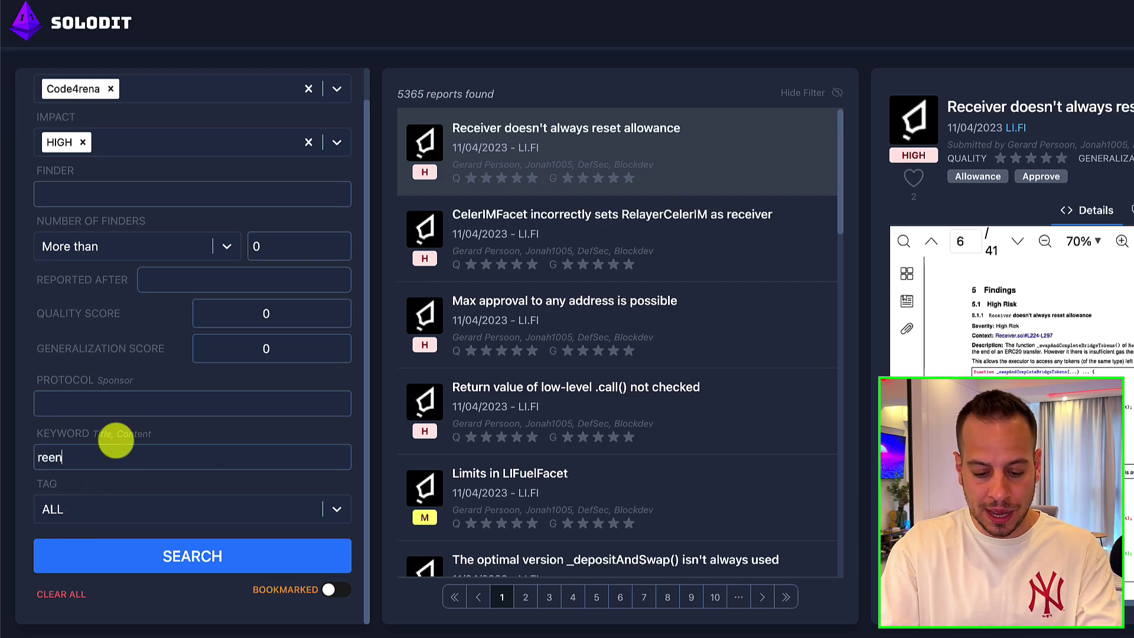
{"action": "type", "text": "trancy"}
{"action": "key", "text": "Return"}
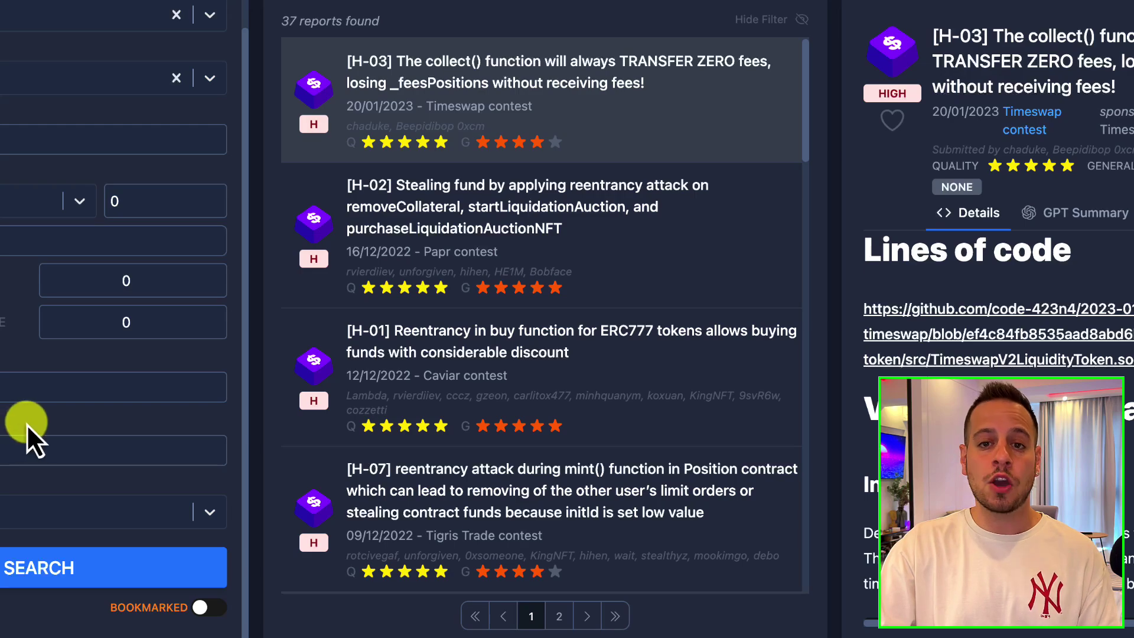
Scroll the 37 results and open the Caviar [H-01] ERC777 reentrancy-in-buy finding.
{"action": "scroll", "coordinate": [437, 431], "scroll_direction": "down", "scroll_amount": 15}
{"action": "scroll", "coordinate": [441, 427], "scroll_direction": "up", "scroll_amount": 15}
{"action": "scroll", "coordinate": [441, 426], "scroll_direction": "down", "scroll_amount": 15}
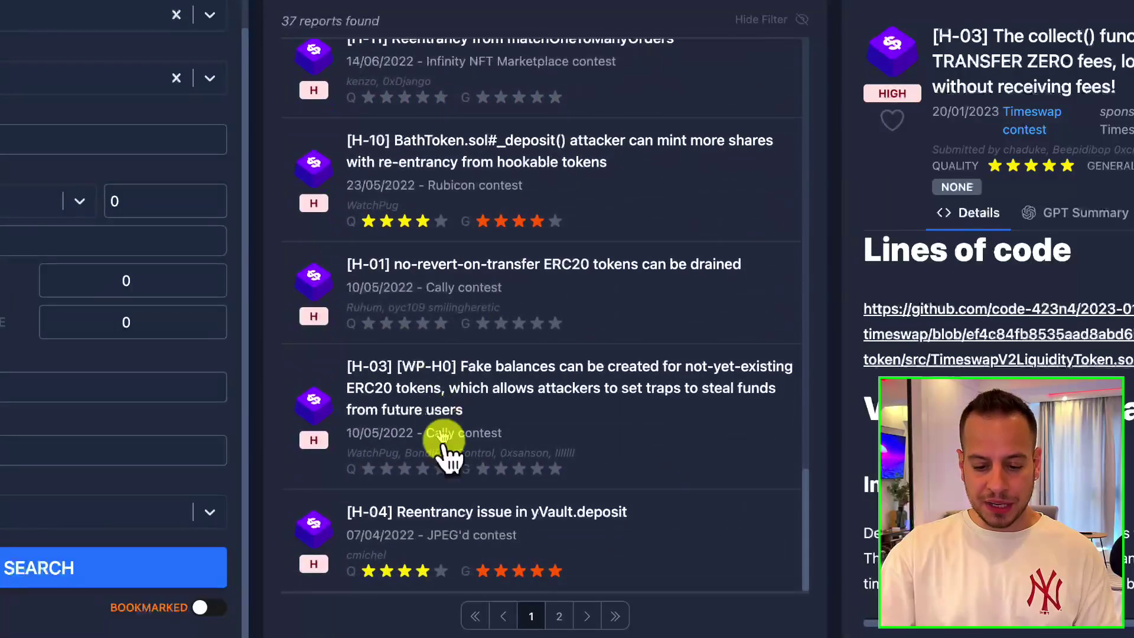
{"action": "scroll", "coordinate": [540, 221], "scroll_direction": "up", "scroll_amount": 15}
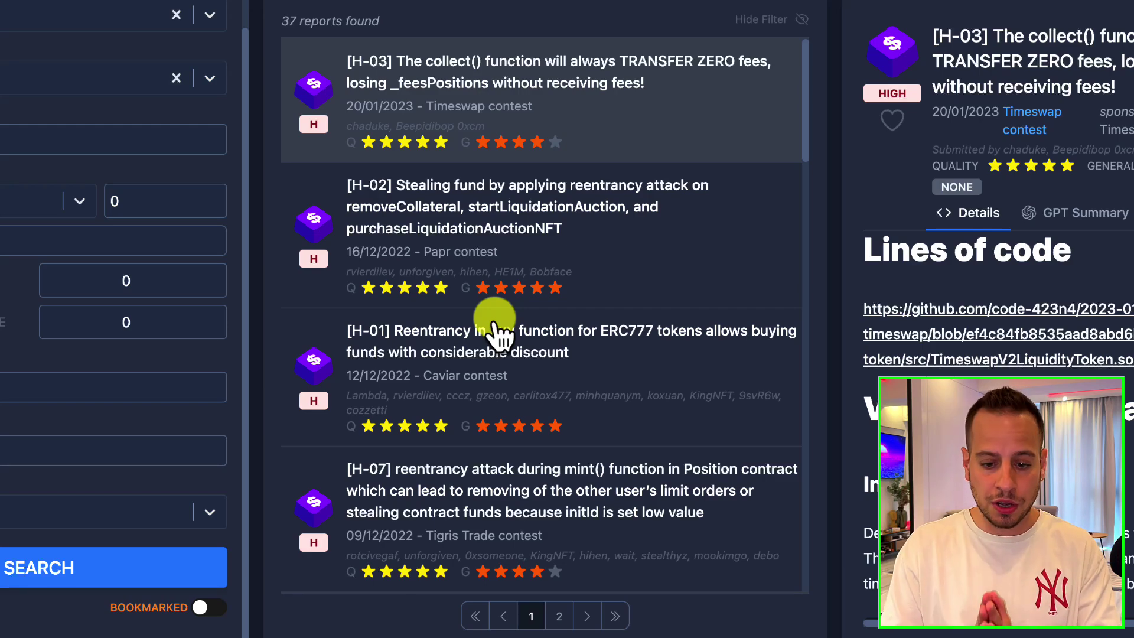
{"action": "left_click", "coordinate": [443, 366]}
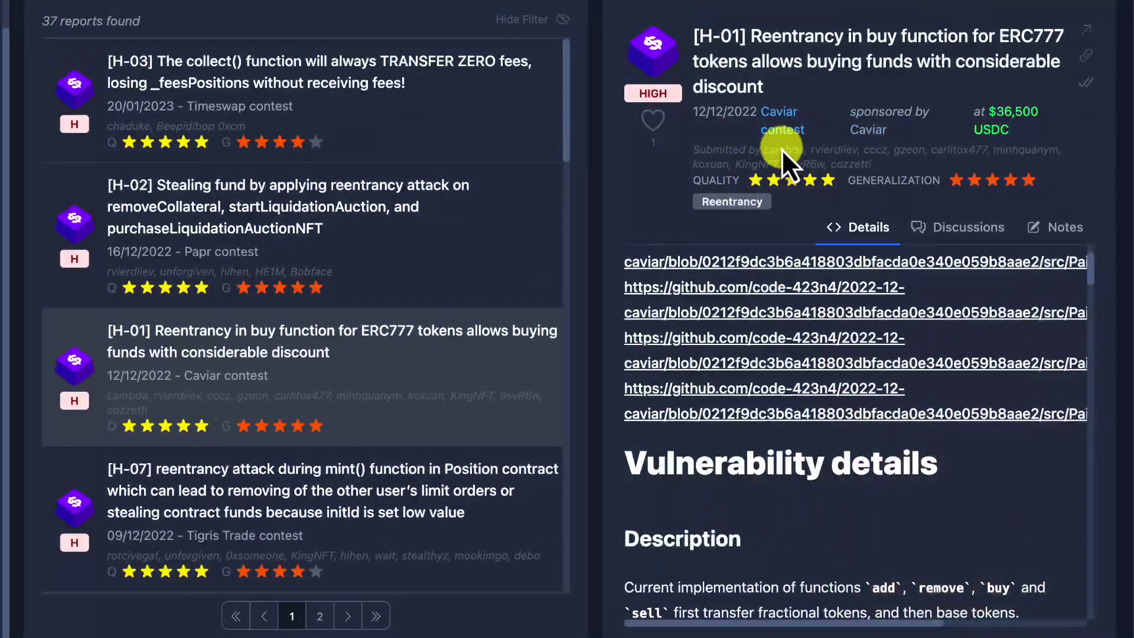
{"action": "scroll", "coordinate": [787, 450], "scroll_direction": "down", "scroll_amount": 20}
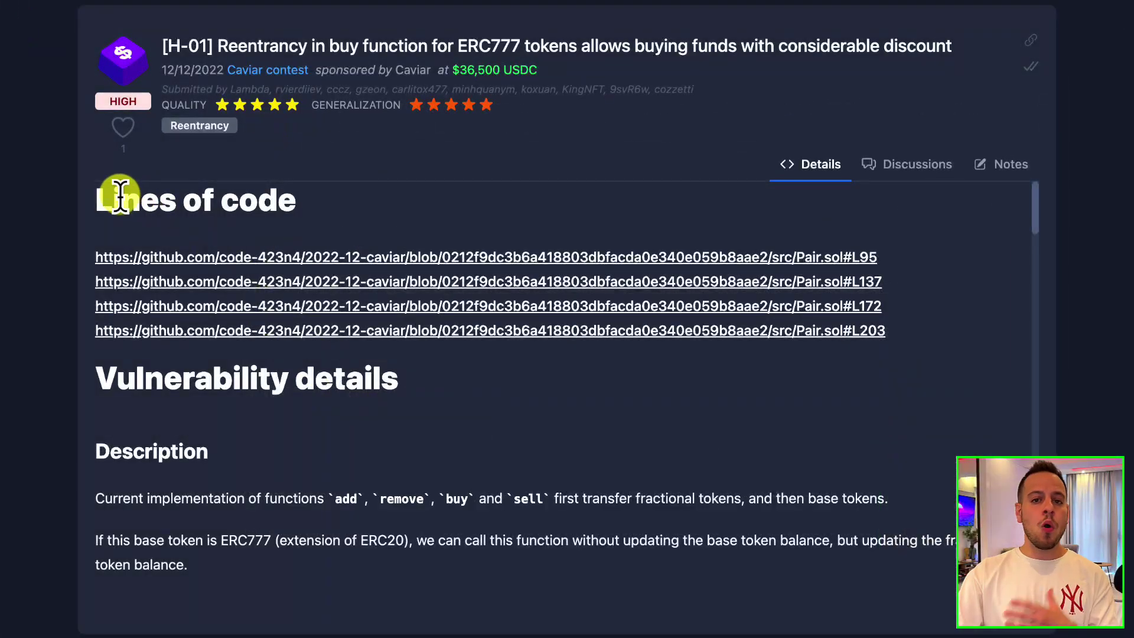
{"action": "left_click_drag", "start_coordinate": [106, 202], "coordinate": [521, 324]}
{"action": "scroll", "coordinate": [383, 469], "scroll_direction": "down", "scroll_amount": 1}
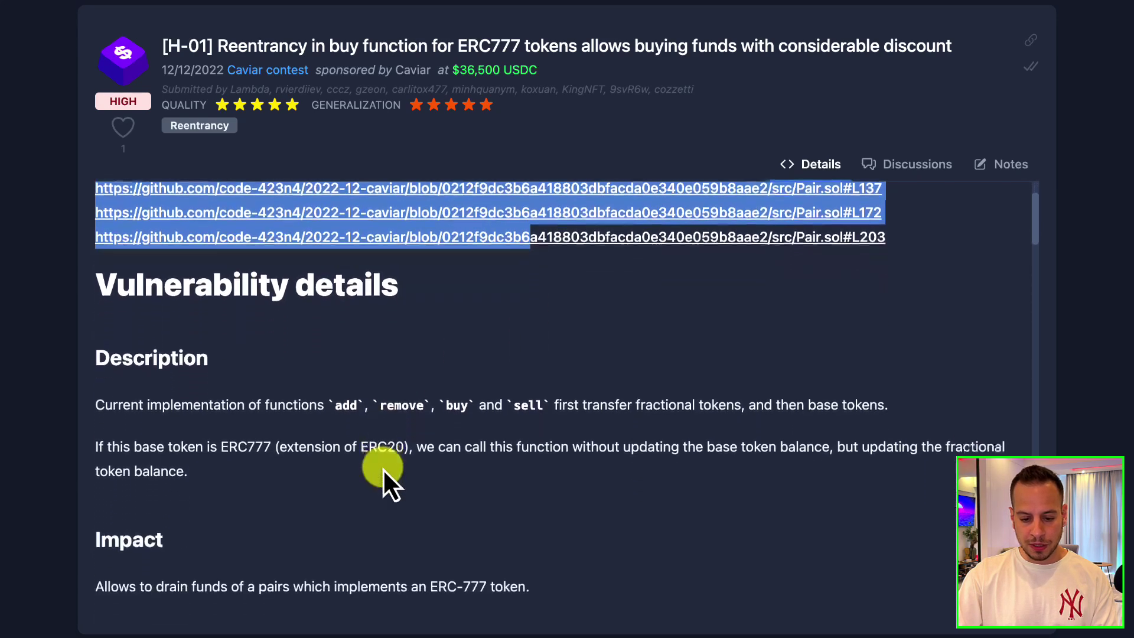
{"action": "scroll", "coordinate": [354, 437], "scroll_direction": "down", "scroll_amount": 1}
{"action": "left_click_drag", "start_coordinate": [148, 267], "coordinate": [364, 368]}
{"action": "scroll", "coordinate": [364, 369], "scroll_direction": "down", "scroll_amount": 3}
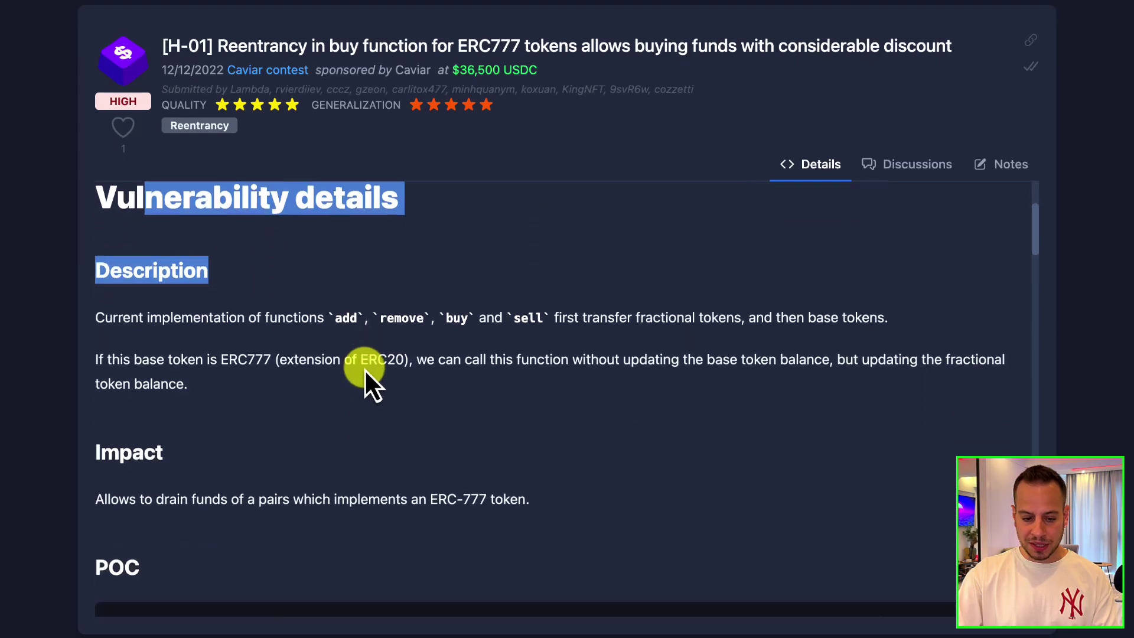
{"action": "double_click", "coordinate": [167, 255]}
{"action": "double_click", "coordinate": [112, 445]}
{"action": "scroll", "coordinate": [114, 452], "scroll_direction": "down", "scroll_amount": 1}
{"action": "scroll", "coordinate": [106, 414], "scroll_direction": "down", "scroll_amount": 3}
{"action": "left_click_drag", "start_coordinate": [100, 354], "coordinate": [213, 546]}
{"action": "scroll", "coordinate": [219, 576], "scroll_direction": "down", "scroll_amount": 9}
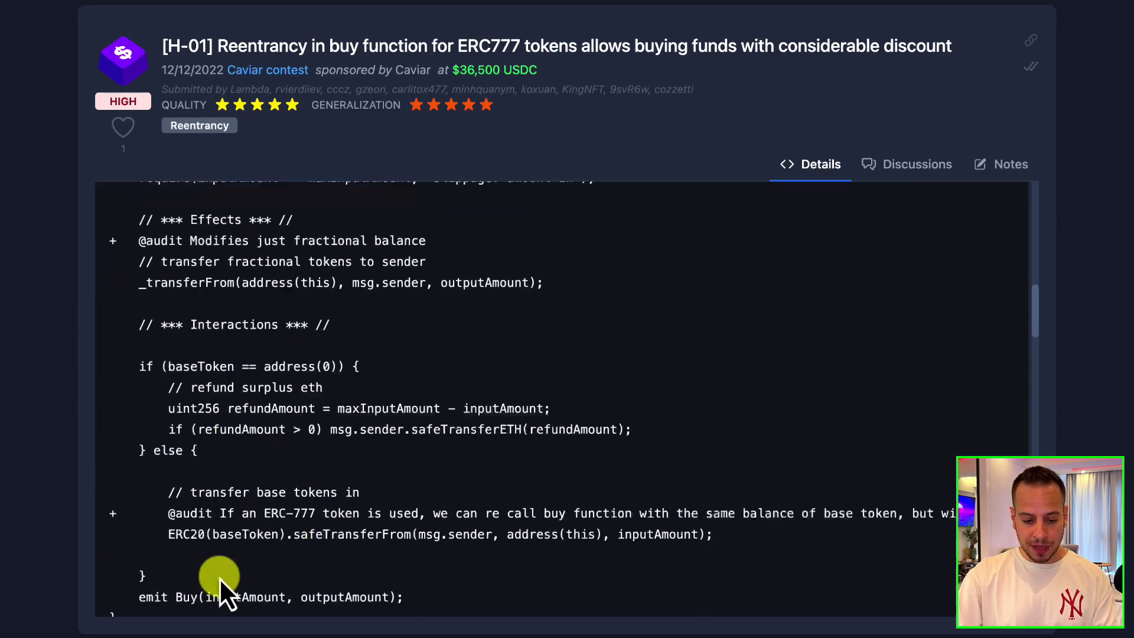
{"action": "scroll", "coordinate": [219, 577], "scroll_direction": "down", "scroll_amount": 20}
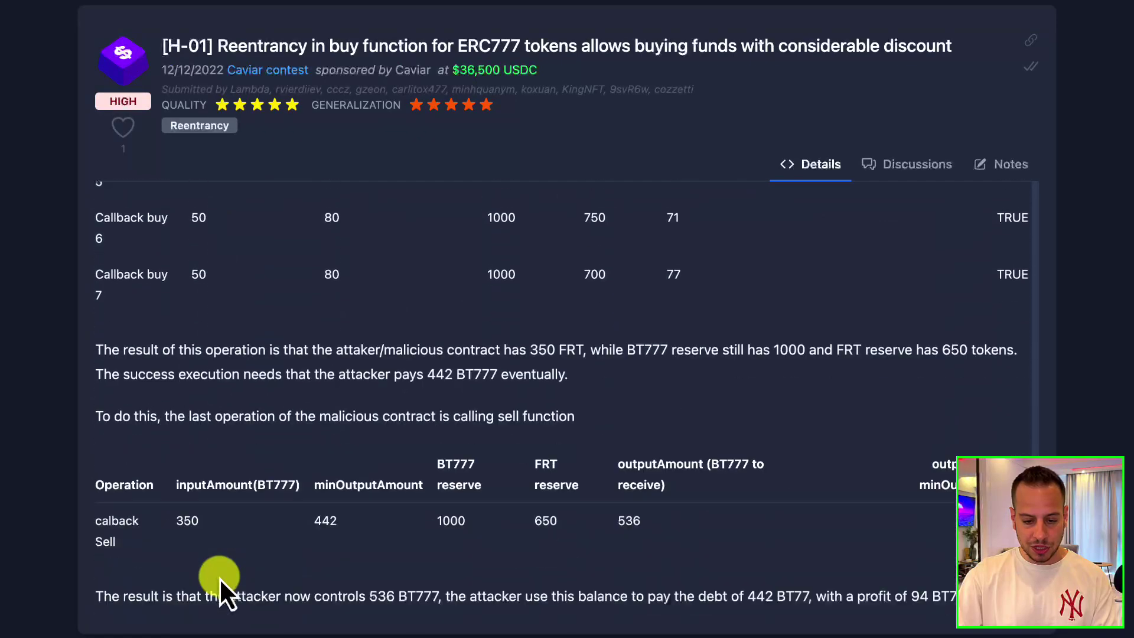
{"action": "scroll", "coordinate": [218, 576], "scroll_direction": "down", "scroll_amount": 3}
{"action": "left_click_drag", "start_coordinate": [121, 555], "coordinate": [225, 597]}
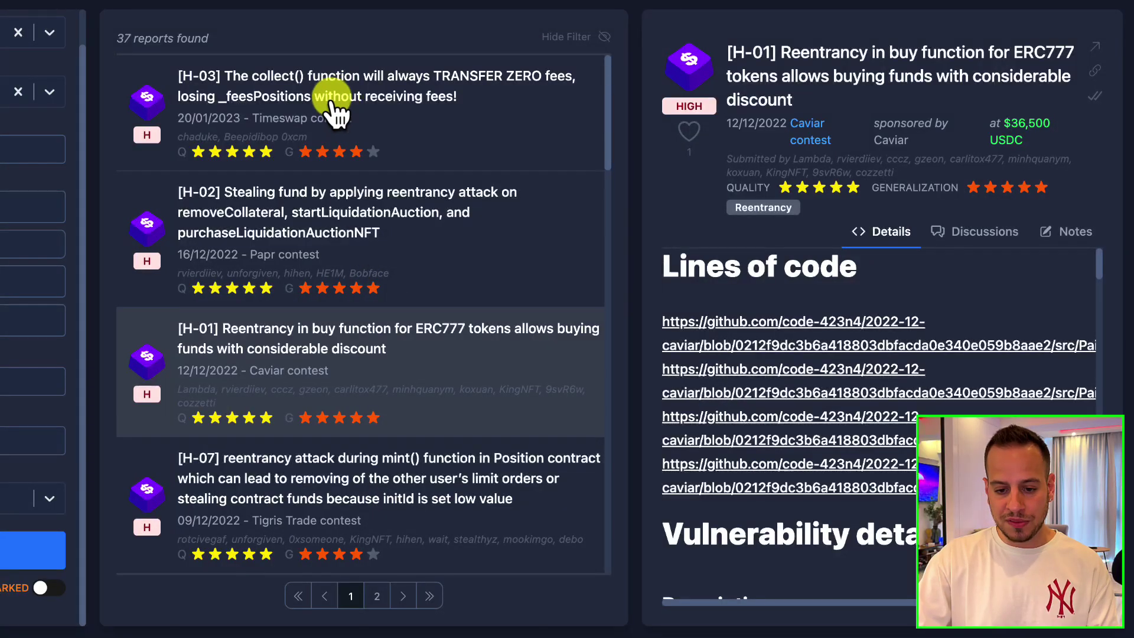
Open the [H-03] Timeswap collect() zero-fees finding, read its GPT Summary, then return to Details.
{"action": "left_click", "coordinate": [331, 101]}
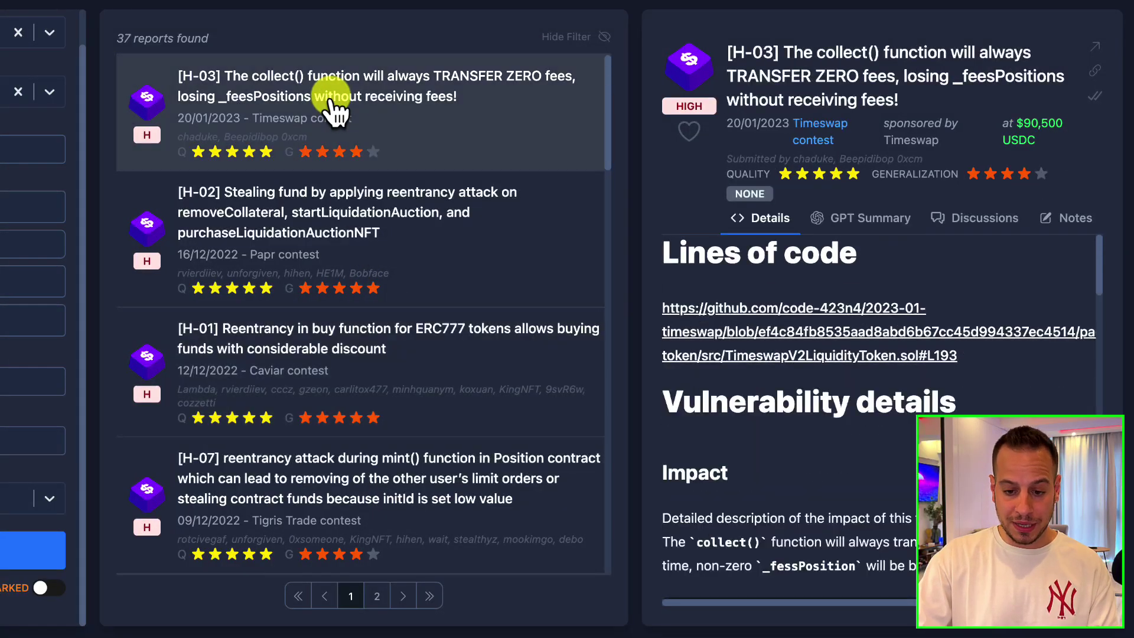
{"action": "left_click", "coordinate": [848, 220]}
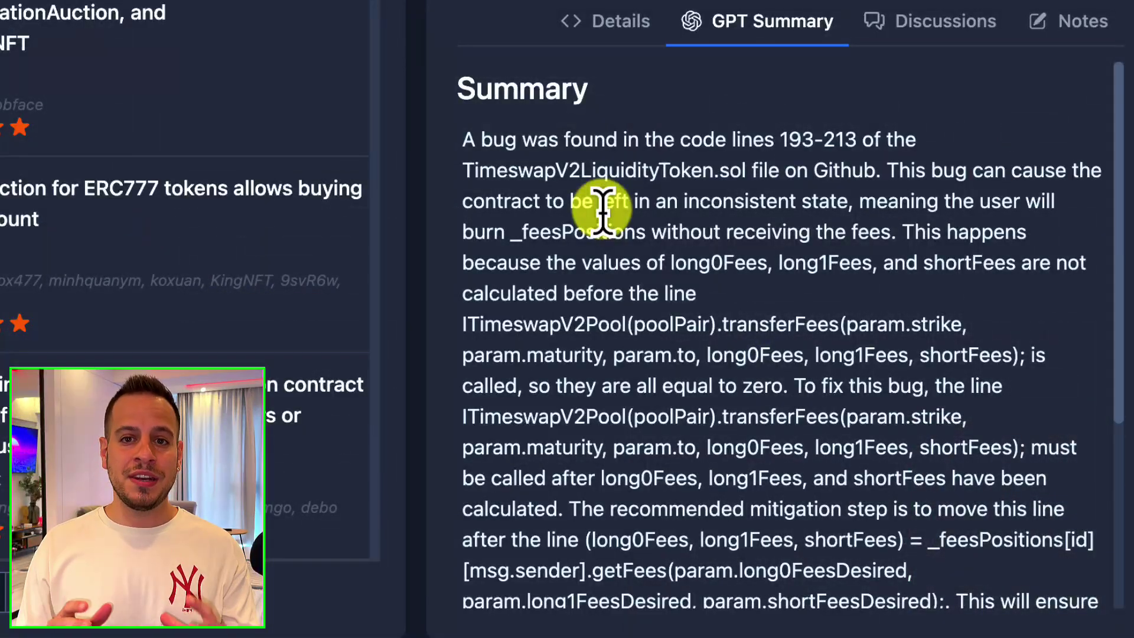
{"action": "left_click_drag", "start_coordinate": [493, 139], "coordinate": [657, 262]}
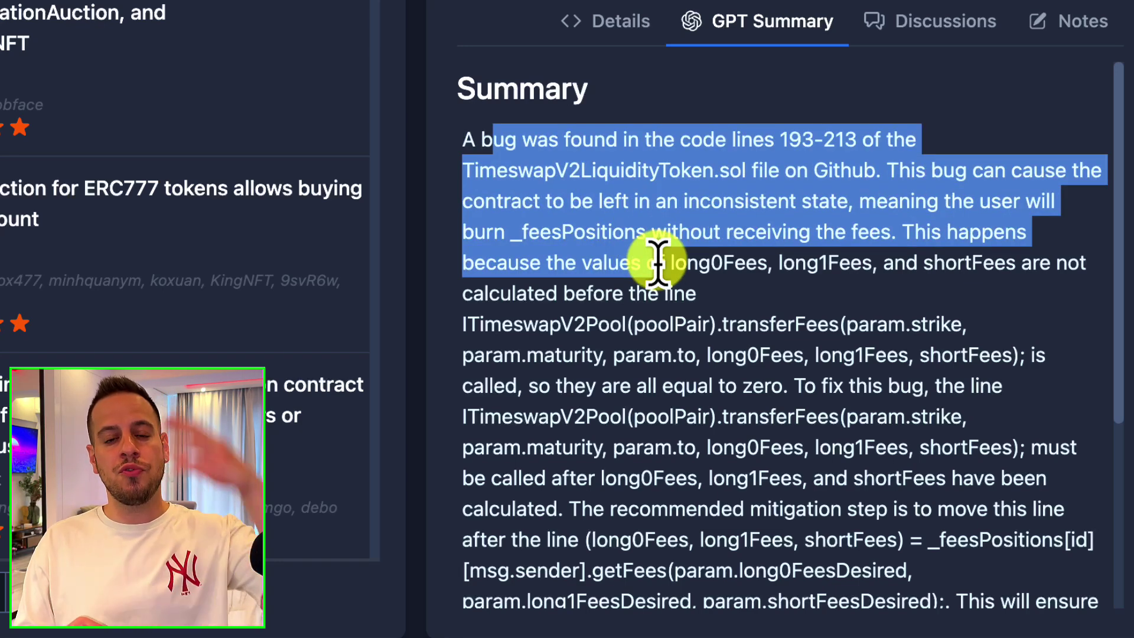
{"action": "scroll", "coordinate": [667, 313], "scroll_direction": "down", "scroll_amount": 3}
{"action": "scroll", "coordinate": [671, 316], "scroll_direction": "up", "scroll_amount": 1}
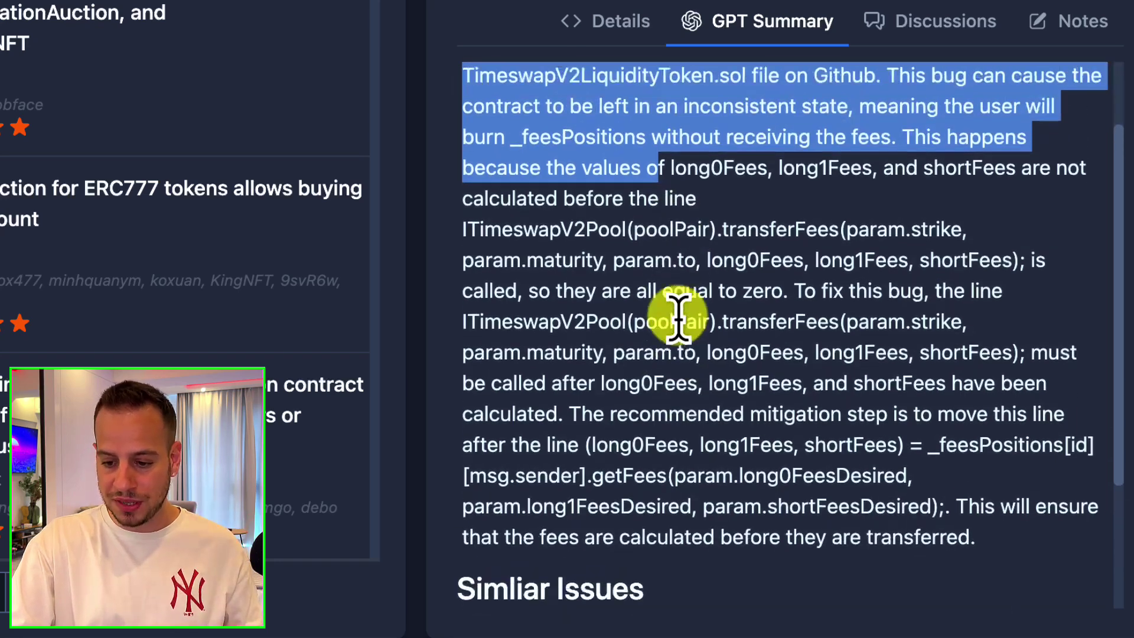
{"action": "left_click_drag", "start_coordinate": [519, 168], "coordinate": [582, 324]}
{"action": "scroll", "coordinate": [581, 323], "scroll_direction": "down", "scroll_amount": 3}
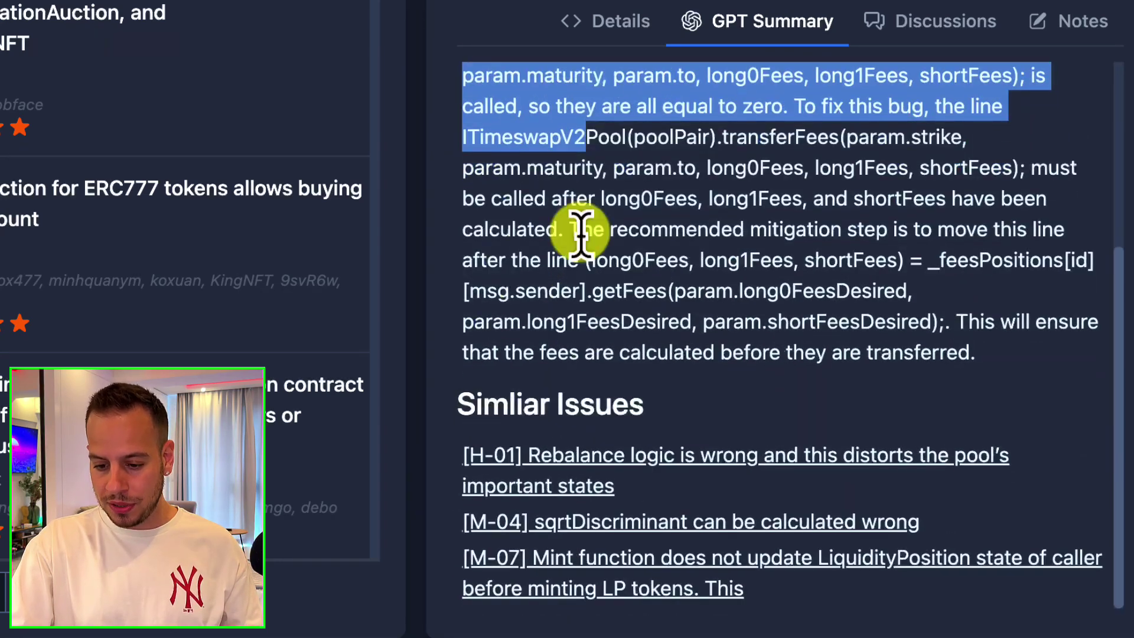
{"action": "left_click", "coordinate": [607, 26]}
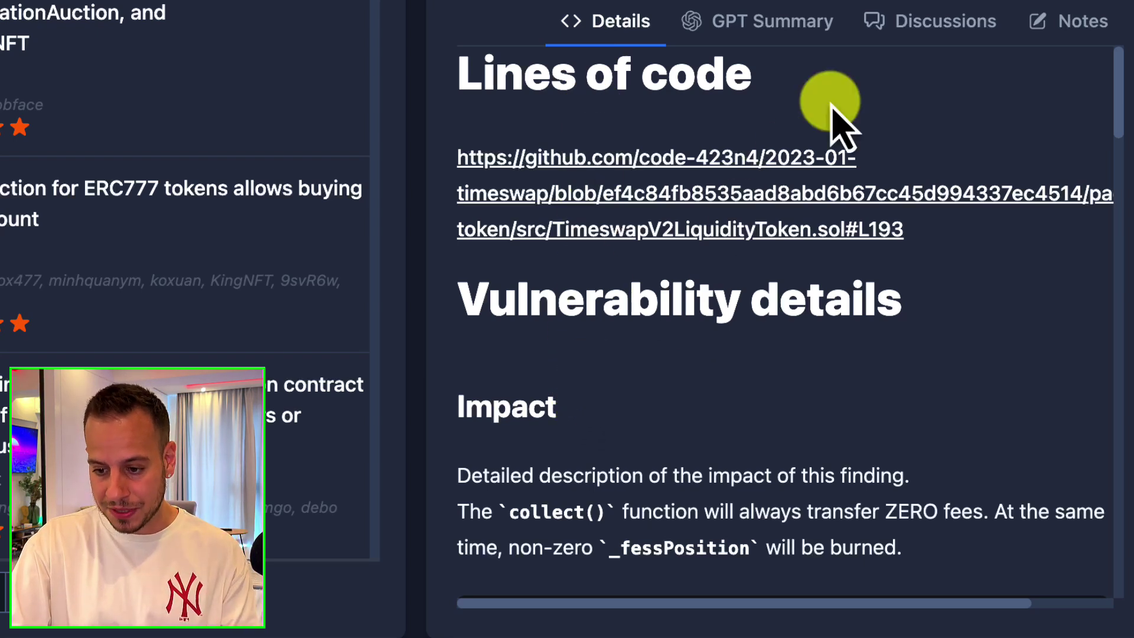
View the collect() finding's discussion comments, then switch to its Notes editor.
{"action": "left_click", "coordinate": [926, 28]}
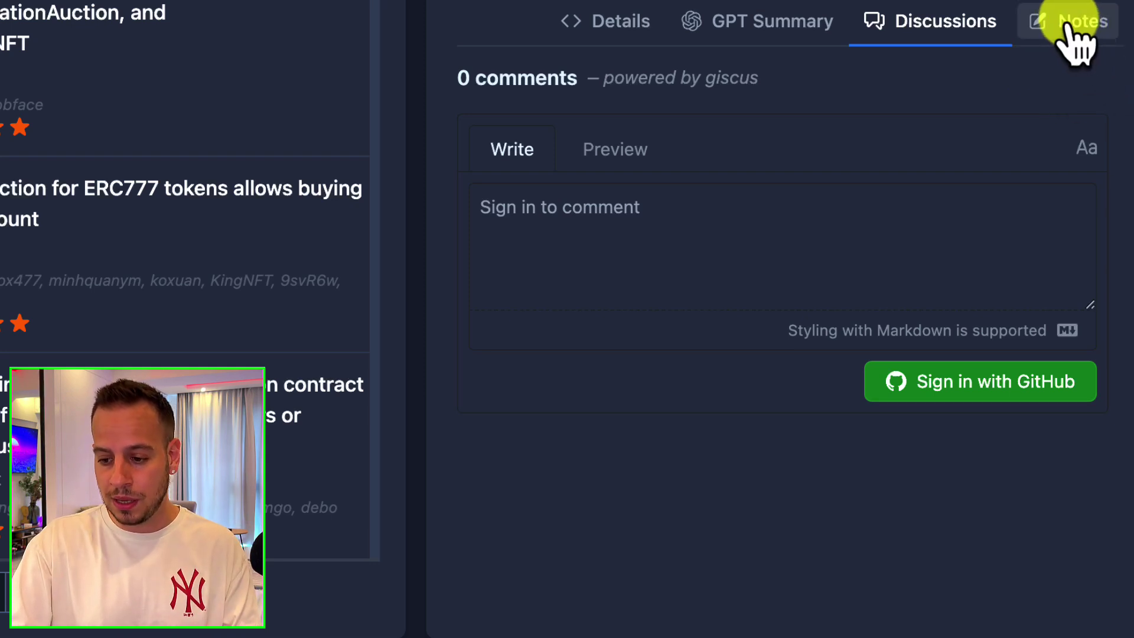
{"action": "left_click", "coordinate": [1072, 42]}
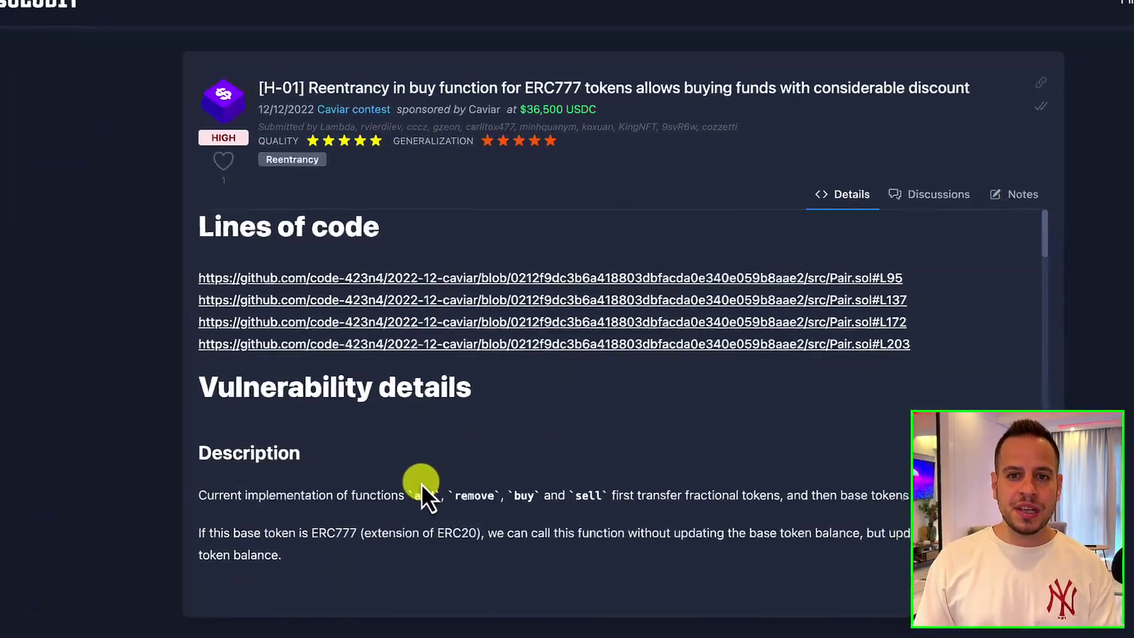
Read through the H-01 ERC777 reentrancy report and follow its 'Caviar contest' link to Code4rena.
{"action": "scroll", "coordinate": [492, 590], "scroll_direction": "down", "scroll_amount": 2}
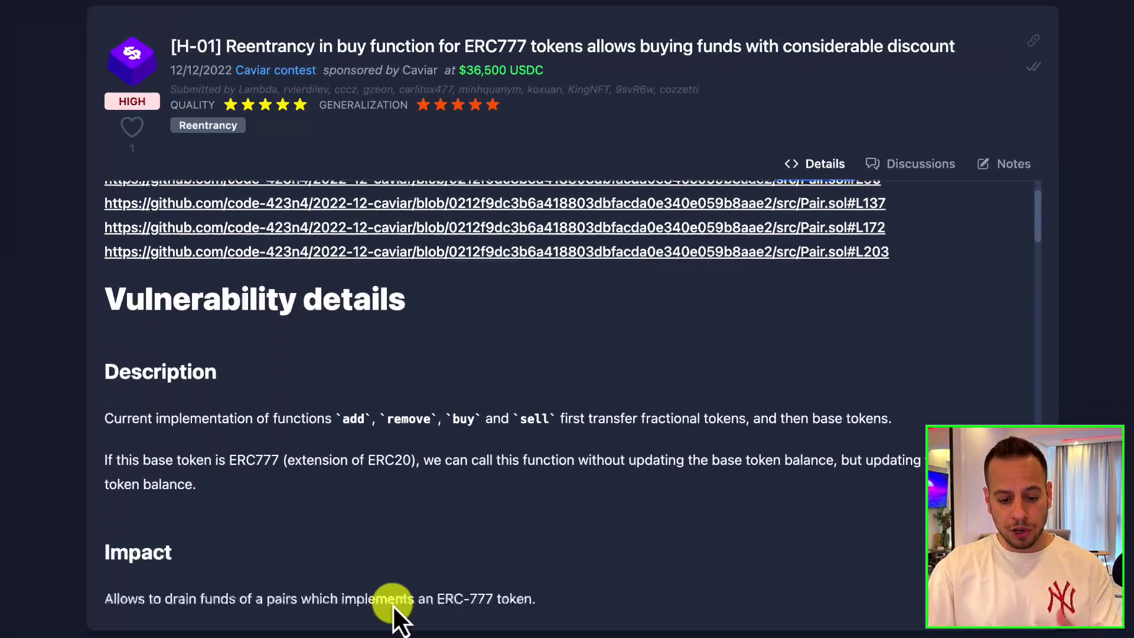
{"action": "scroll", "coordinate": [393, 607], "scroll_direction": "down", "scroll_amount": 2}
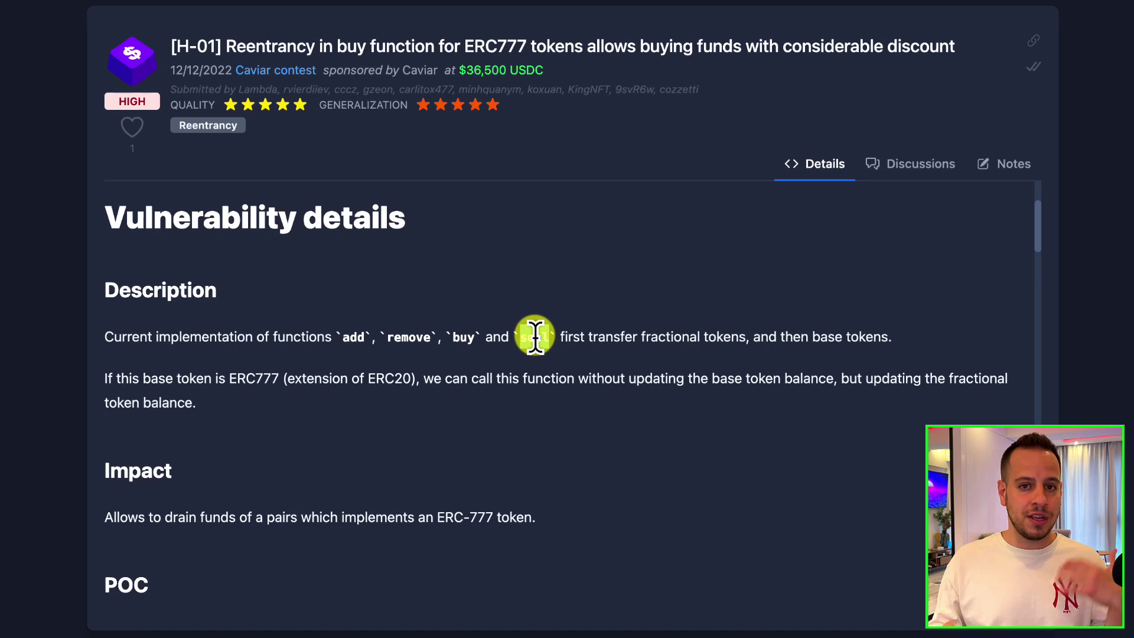
{"action": "scroll", "coordinate": [535, 336], "scroll_direction": "up", "scroll_amount": 3}
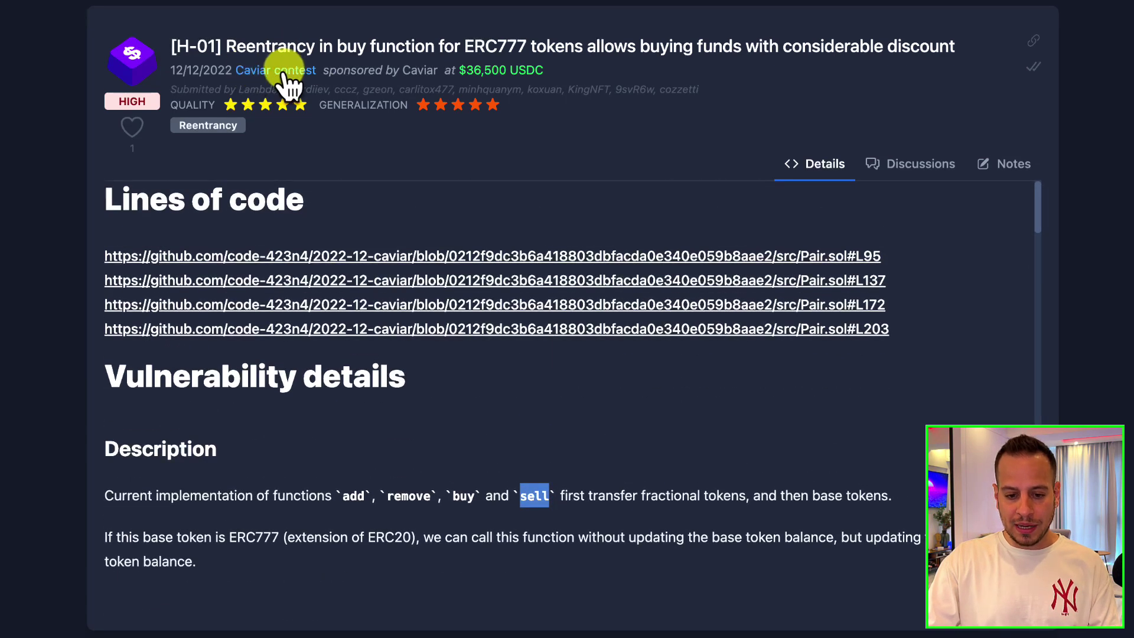
{"action": "left_click", "coordinate": [275, 72]}
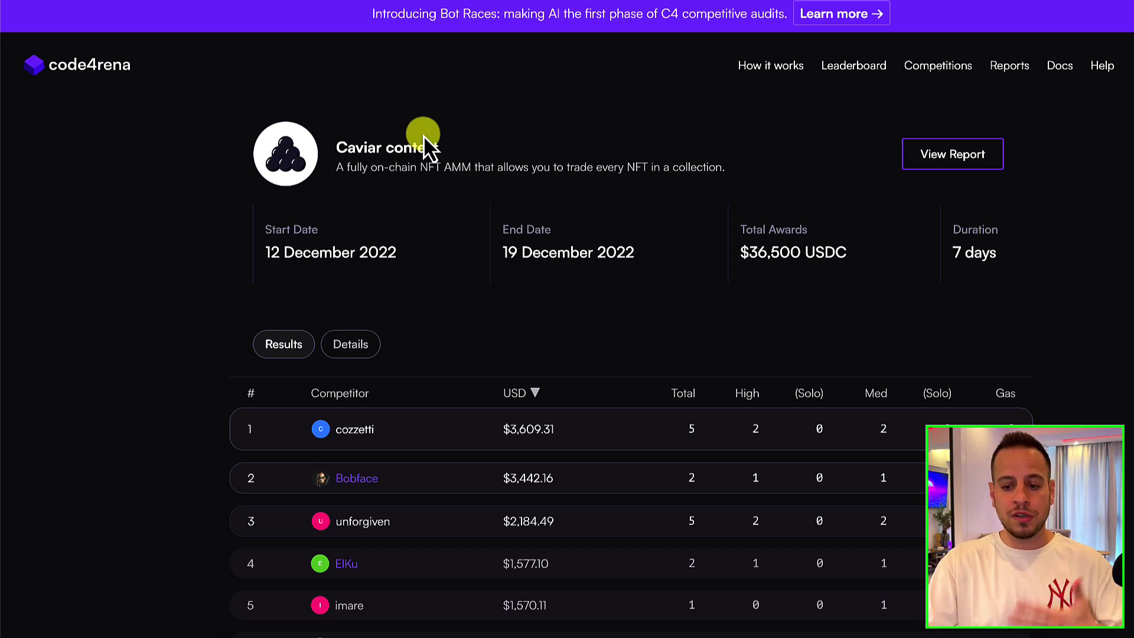
Open the Caviar contest report and jump to the H-01 reentrancy finding's sell function code.
{"action": "left_click", "coordinate": [958, 154]}
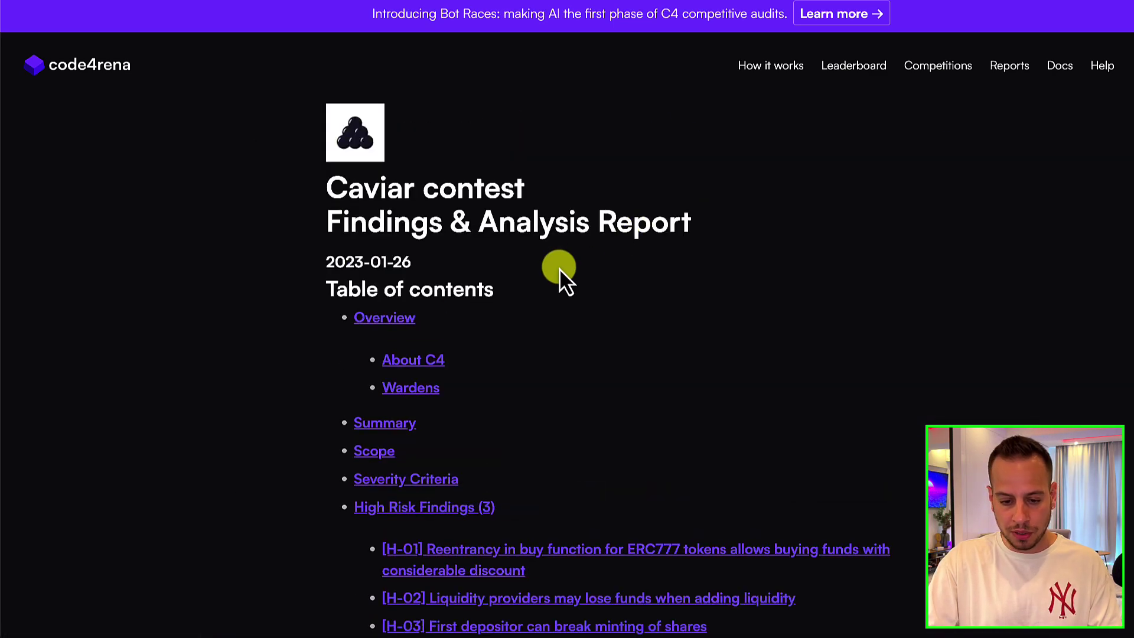
{"action": "scroll", "coordinate": [558, 268], "scroll_direction": "down", "scroll_amount": 2}
{"action": "scroll", "coordinate": [559, 268], "scroll_direction": "down", "scroll_amount": 2}
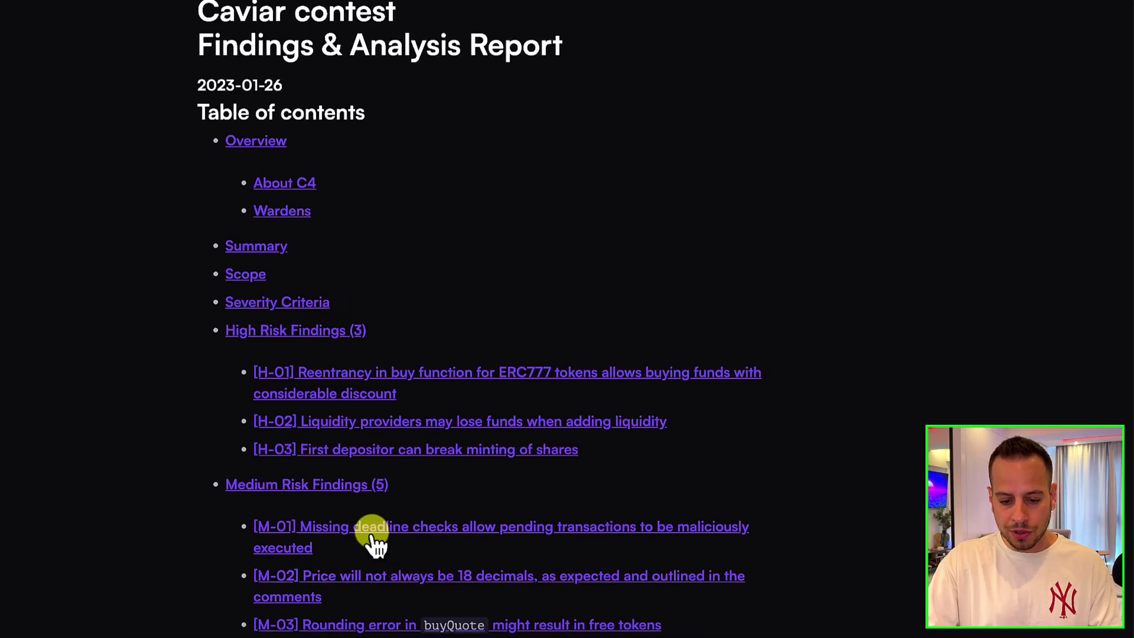
{"action": "left_click", "coordinate": [343, 372]}
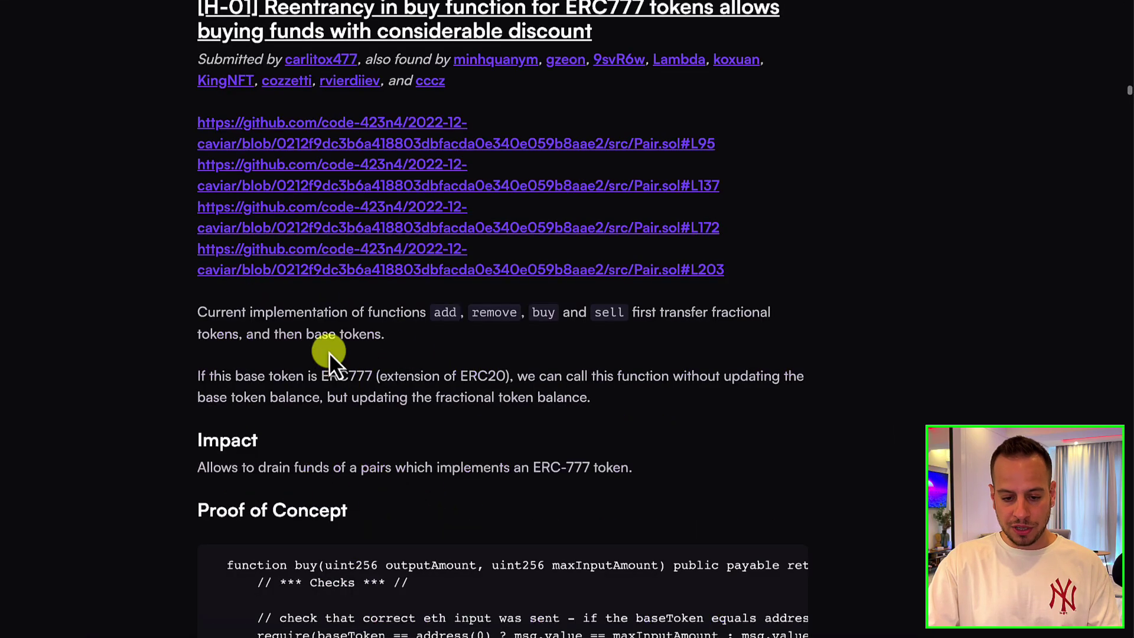
{"action": "scroll", "coordinate": [290, 438], "scroll_direction": "down", "scroll_amount": 15}
{"action": "scroll", "coordinate": [289, 438], "scroll_direction": "down", "scroll_amount": 3}
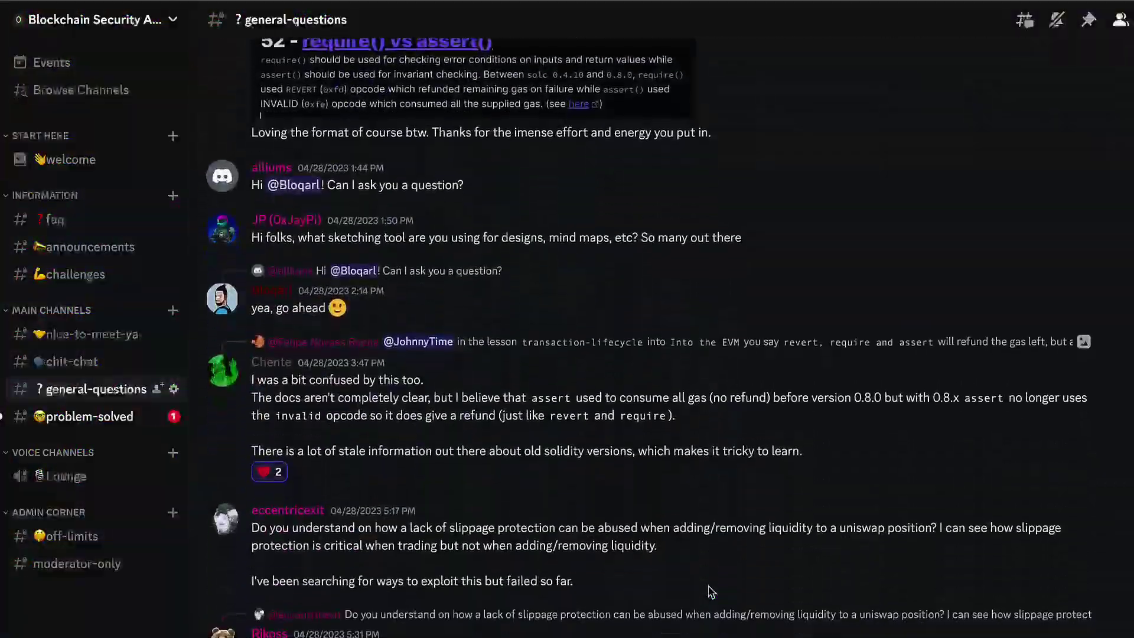
Scroll through the messages in Discord's #general-questions channel.
{"action": "scroll", "coordinate": [711, 592], "scroll_direction": "down", "scroll_amount": 20}
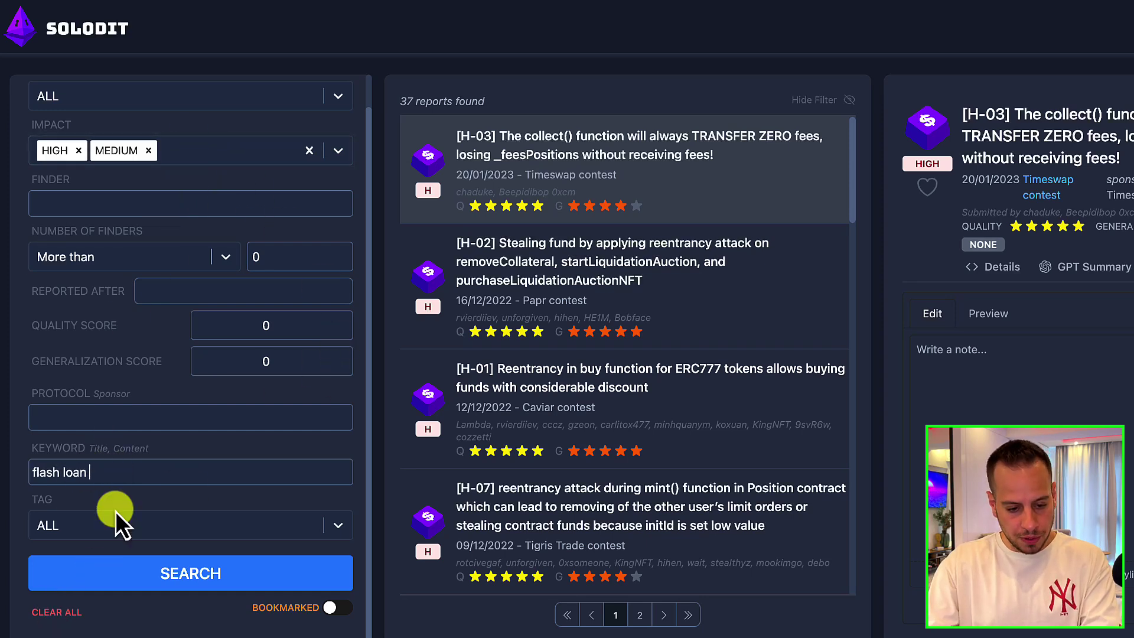
Run the 'flash loan' search and preview the Overpayment, M-4 and M-8 loan tokens findings.
{"action": "left_click", "coordinate": [120, 571]}
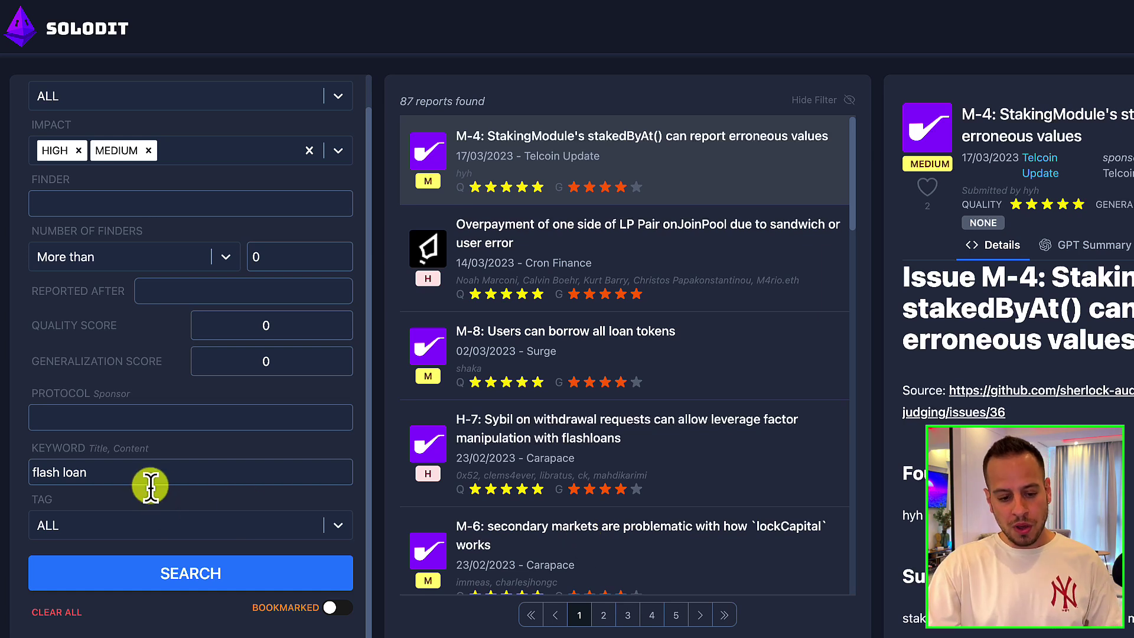
{"action": "left_click", "coordinate": [534, 262]}
{"action": "left_click", "coordinate": [577, 177]}
{"action": "left_click", "coordinate": [557, 378]}
{"action": "scroll", "coordinate": [561, 414], "scroll_direction": "down", "scroll_amount": 1}
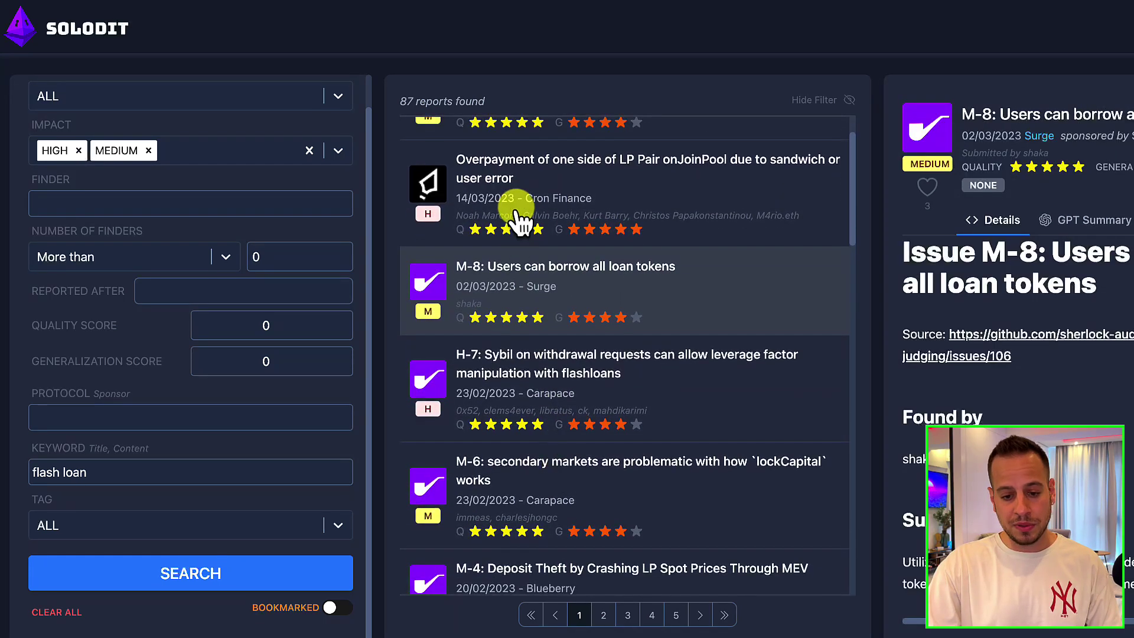
Revisit the Overpayment, M-8 and Overpayment sandwich findings, then rerun the search with no keyword.
{"action": "left_click", "coordinate": [513, 200]}
{"action": "left_click", "coordinate": [514, 302]}
{"action": "left_click", "coordinate": [506, 190]}
{"action": "scroll", "coordinate": [529, 438], "scroll_direction": "down", "scroll_amount": 2}
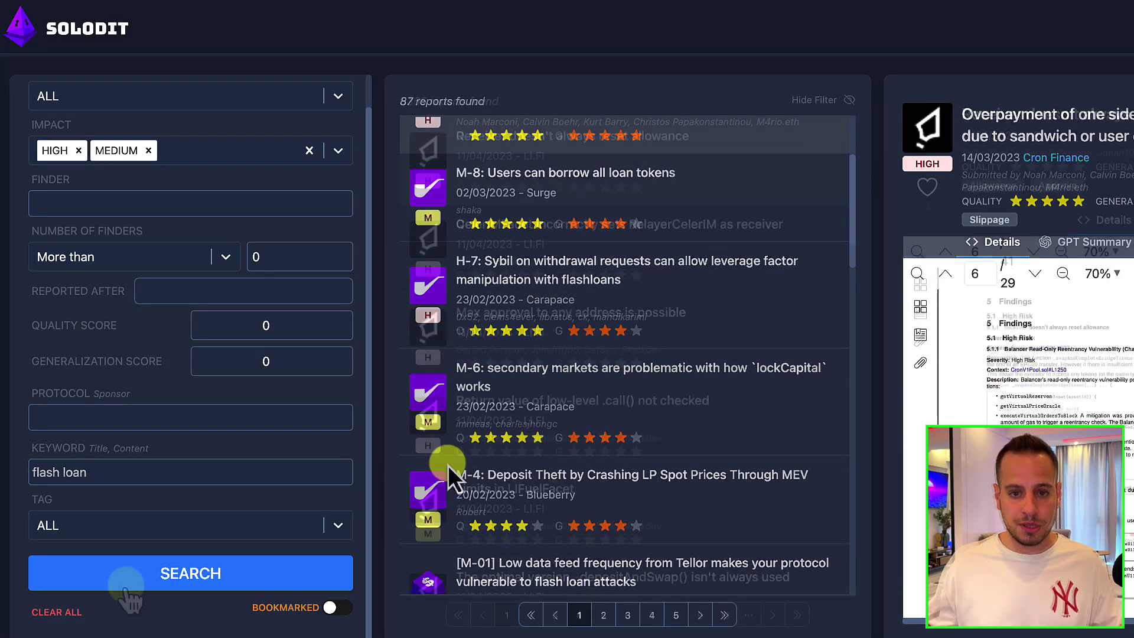
{"action": "left_click", "coordinate": [56, 612]}
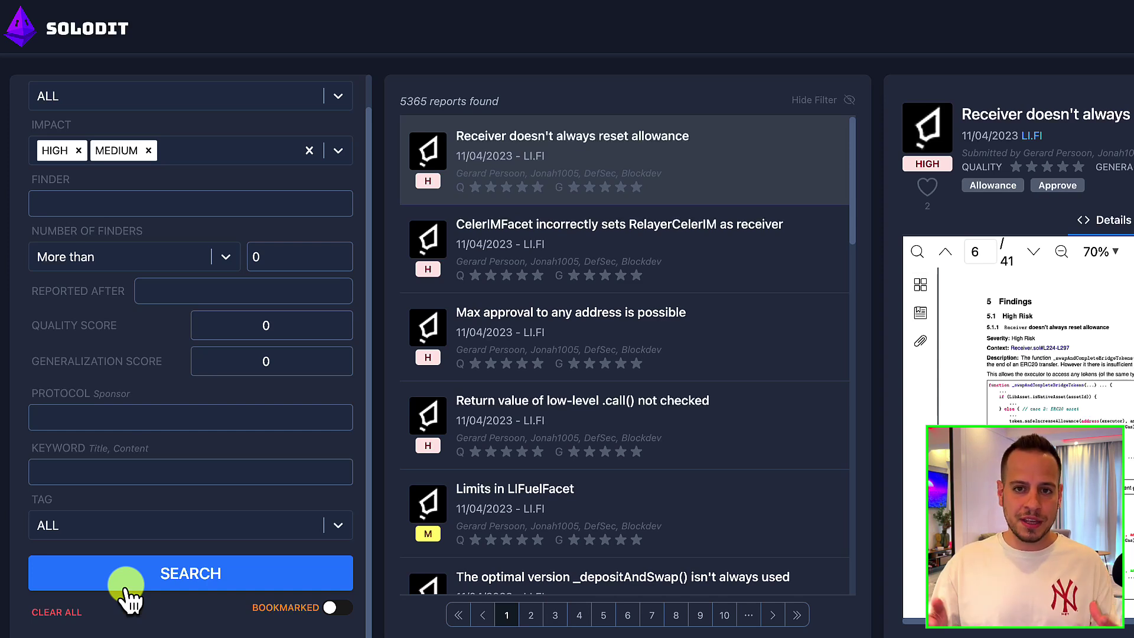
Replace the HIGH and MEDIUM impact filter with GAS and search, listing 1197 reports.
{"action": "left_click", "coordinate": [293, 147]}
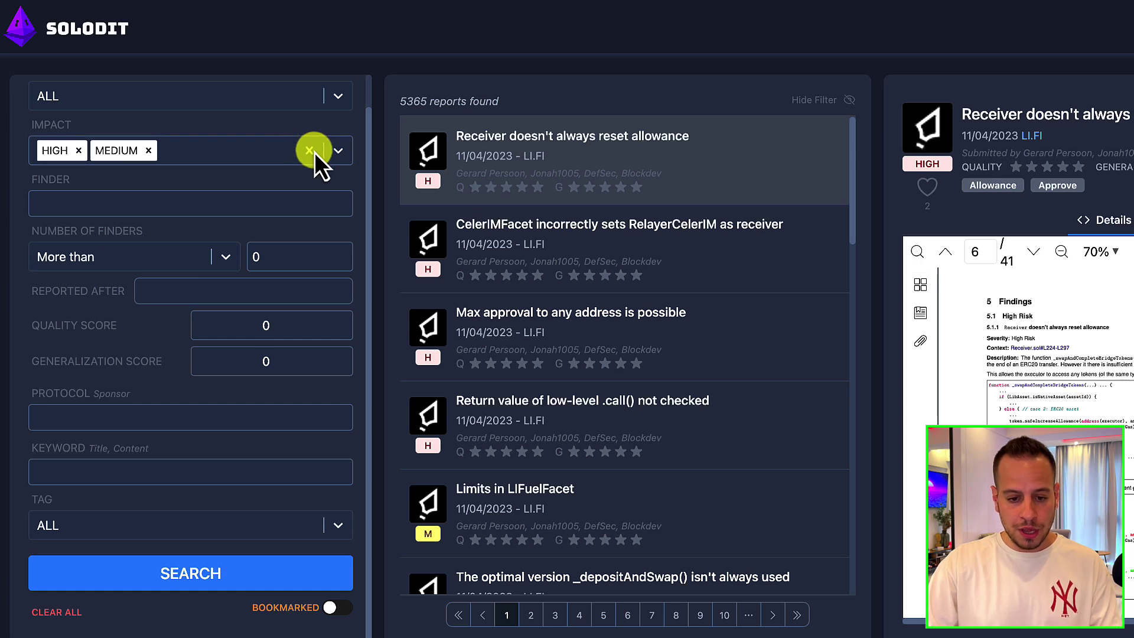
{"action": "left_click", "coordinate": [309, 150]}
{"action": "left_click", "coordinate": [278, 153]}
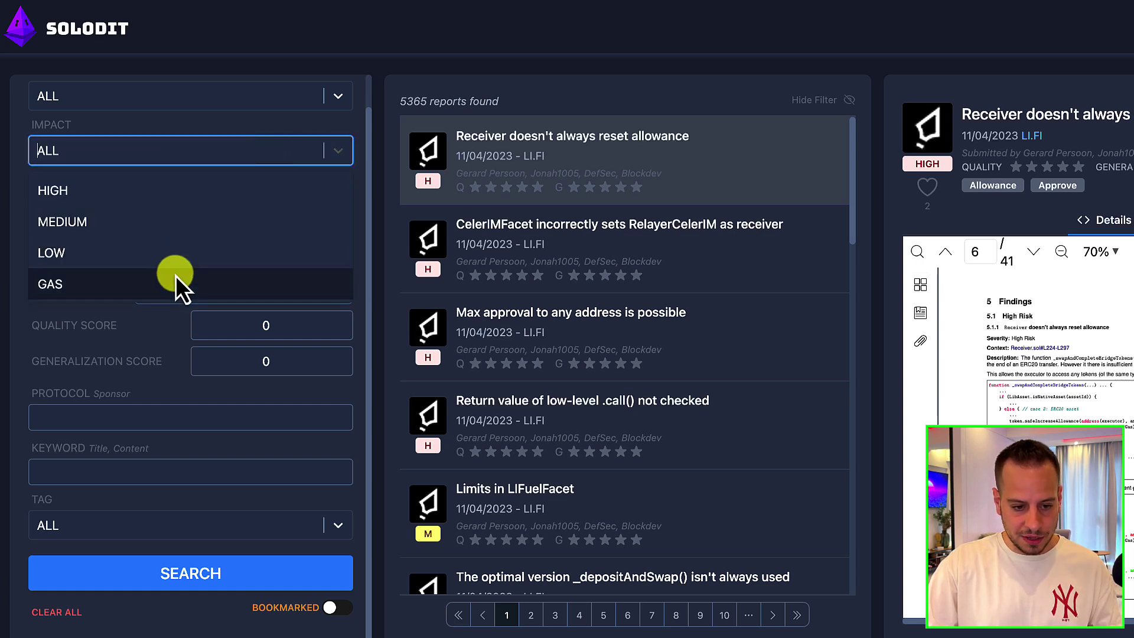
{"action": "left_click", "coordinate": [169, 284]}
{"action": "left_click", "coordinate": [145, 569]}
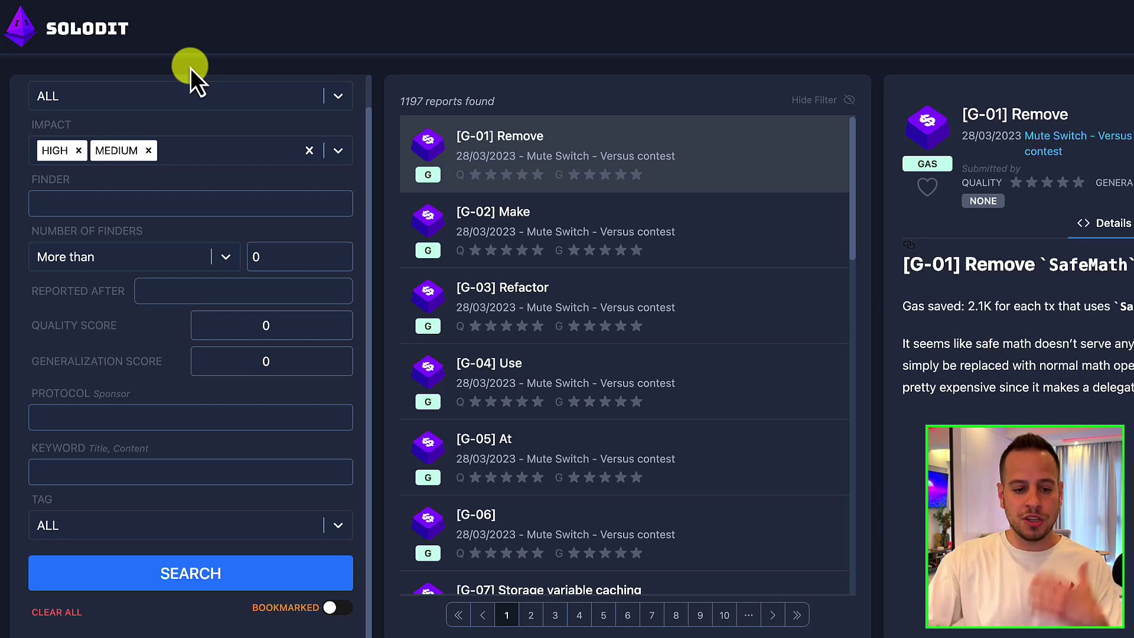
Filter the high and medium findings to Spearbit audits, giving 350 results.
{"action": "left_click", "coordinate": [160, 97]}
{"action": "left_click", "coordinate": [91, 230]}
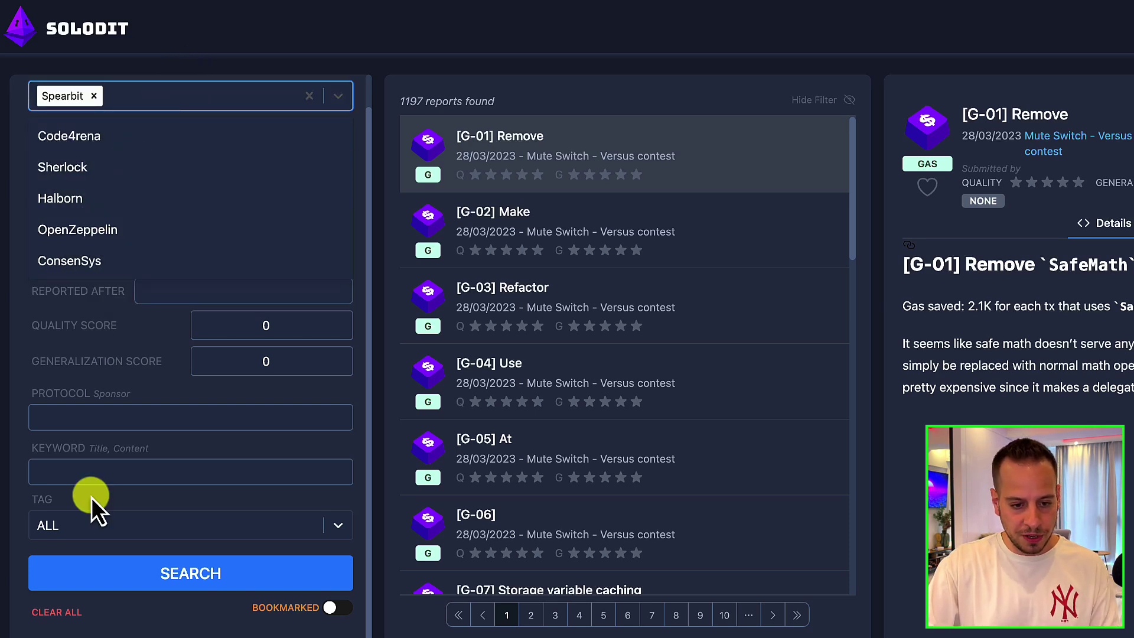
{"action": "left_click", "coordinate": [129, 576]}
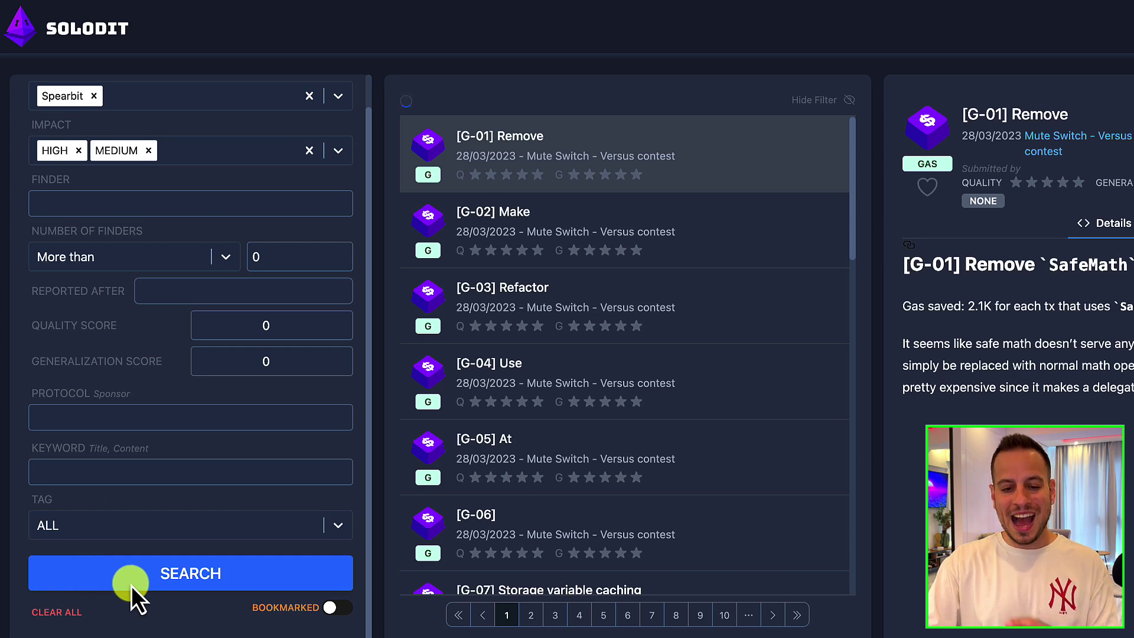
Open the originator chain address finding and read through its details.
{"action": "scroll", "coordinate": [503, 452], "scroll_direction": "down", "scroll_amount": 6}
{"action": "left_click", "coordinate": [587, 342]}
{"action": "scroll", "coordinate": [1097, 382], "scroll_direction": "down", "scroll_amount": 15}
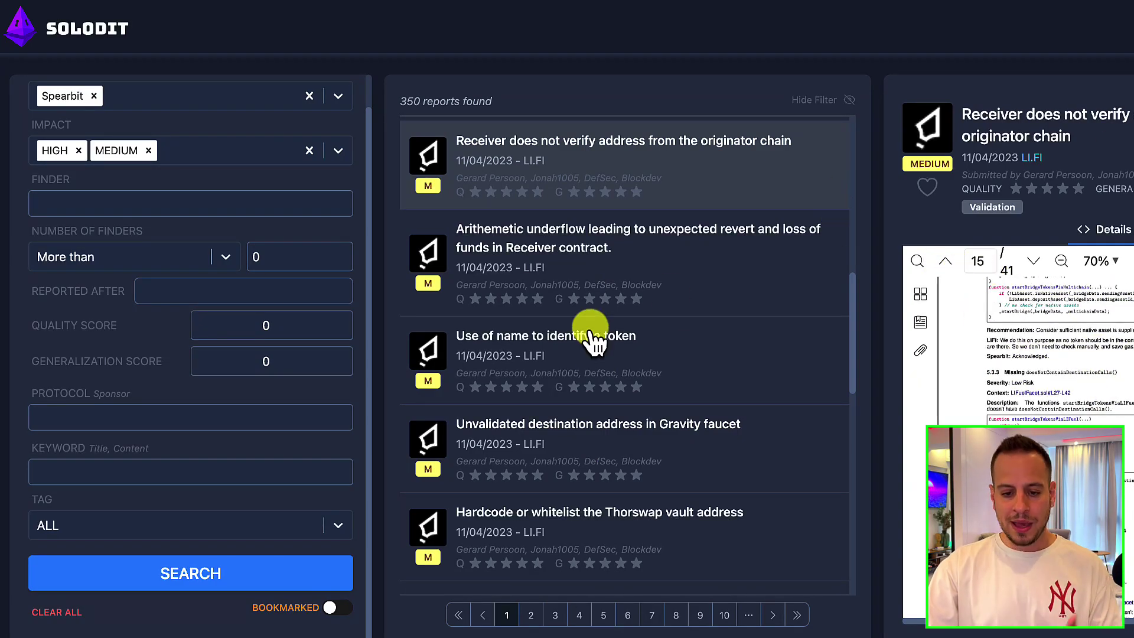
{"action": "scroll", "coordinate": [585, 345], "scroll_direction": "down", "scroll_amount": 10}
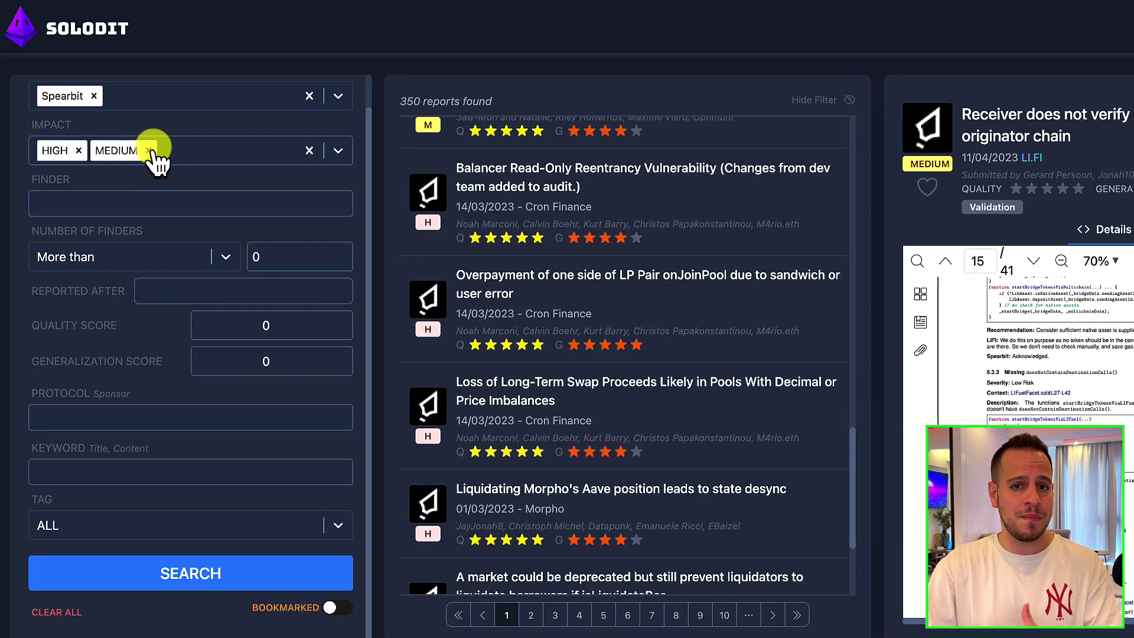
{"action": "scroll", "coordinate": [605, 374], "scroll_direction": "down", "scroll_amount": 3}
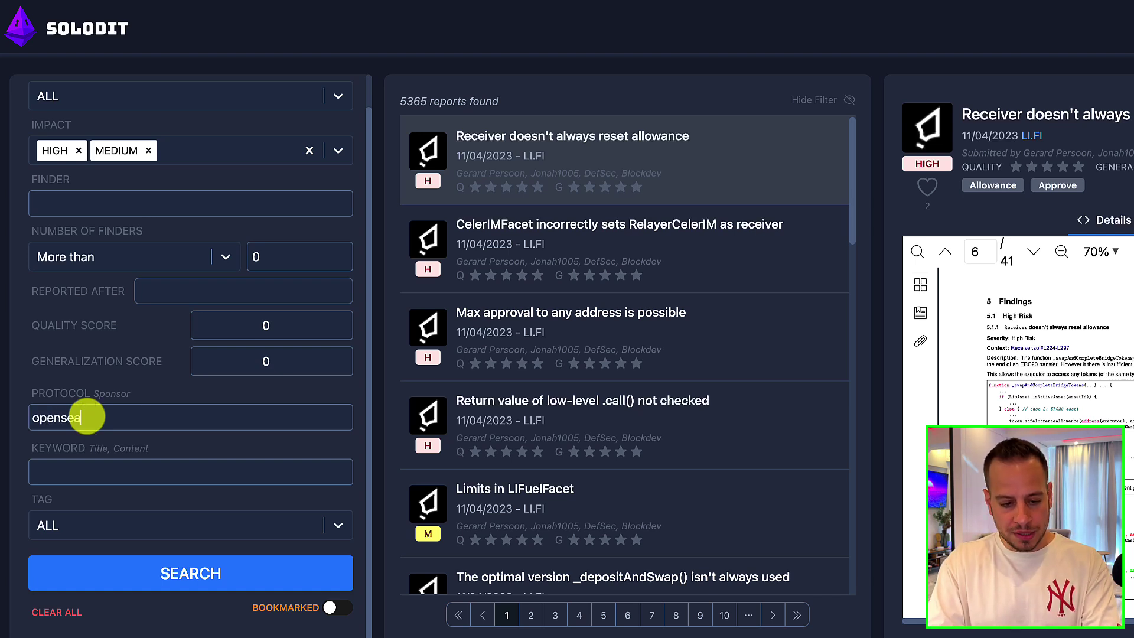
Search high and medium findings for the 'opensea' protocol.
{"action": "left_click", "coordinate": [76, 571]}
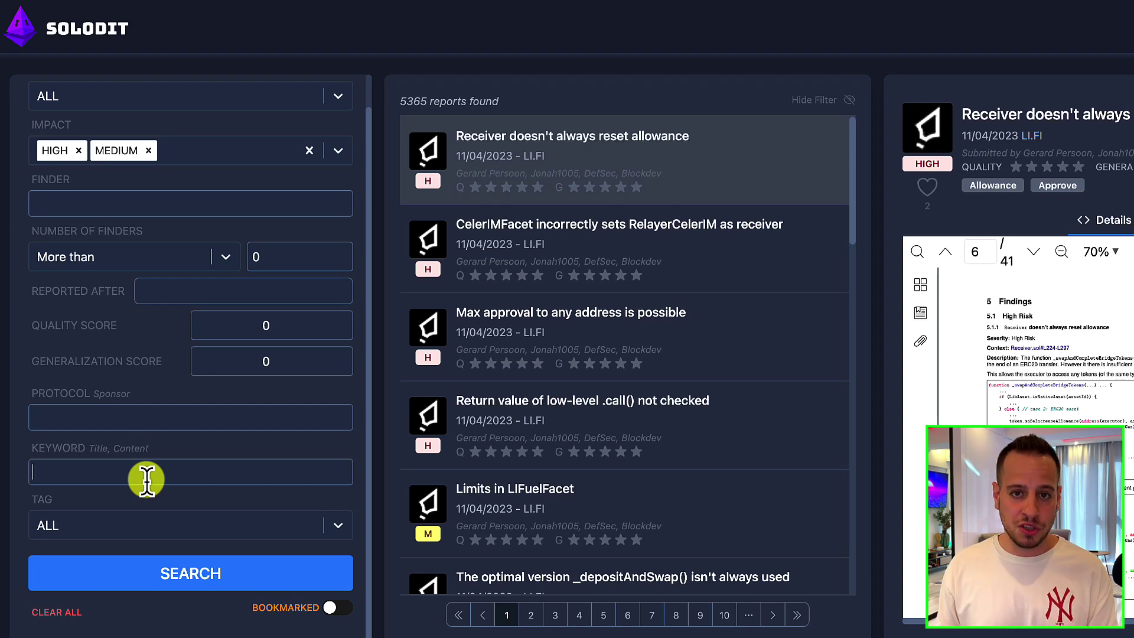
{"action": "type", "text": "erc1155"}
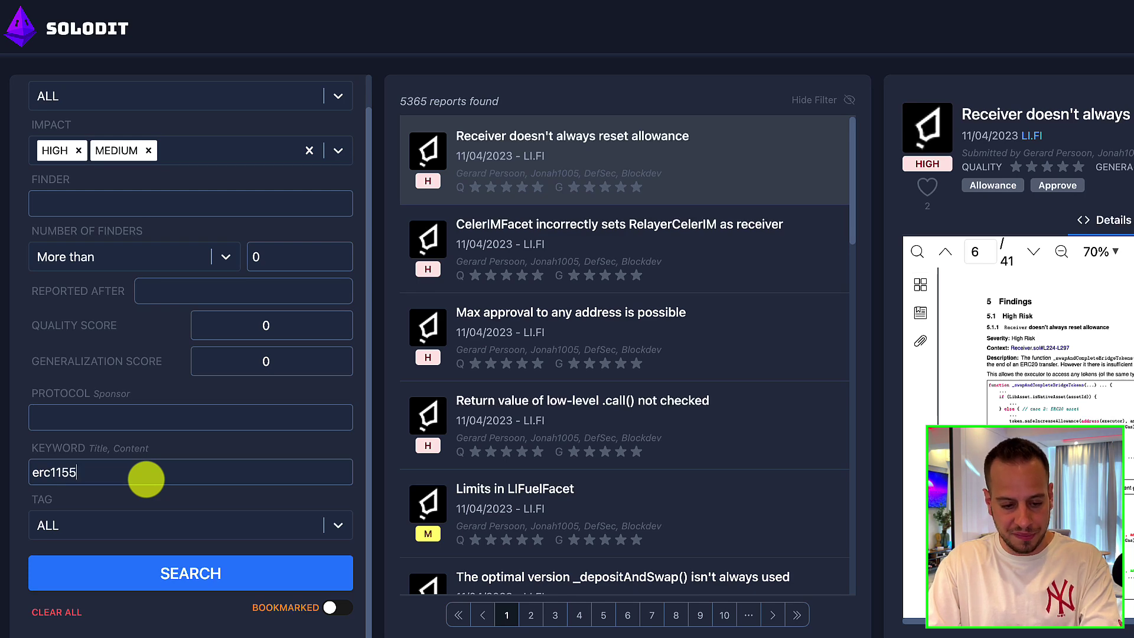
{"action": "left_click", "coordinate": [162, 577]}
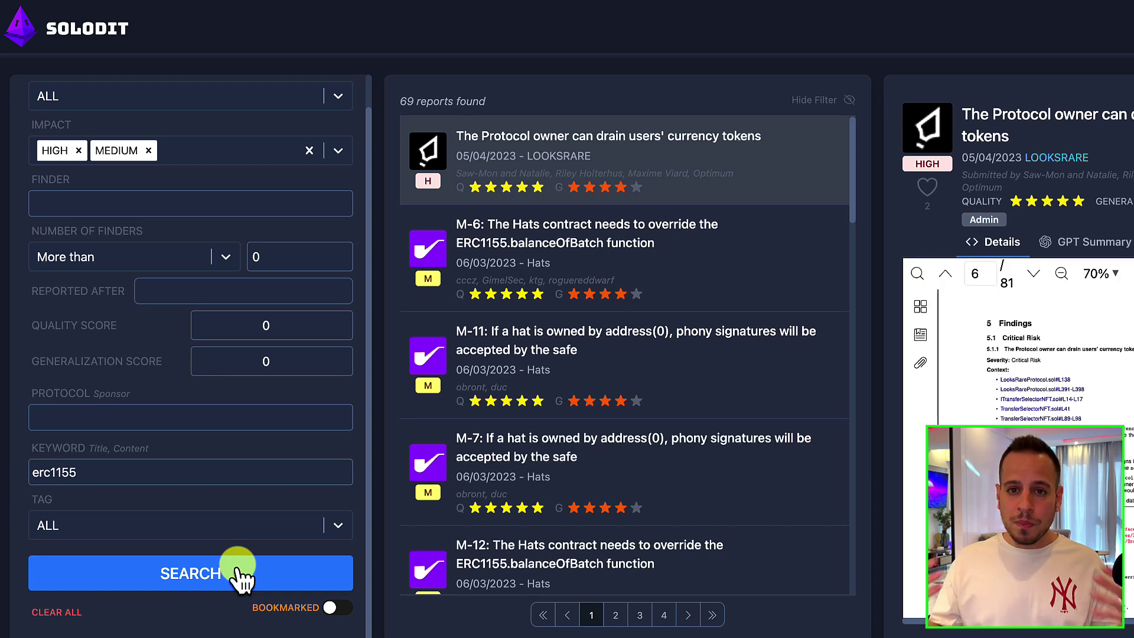
{"action": "scroll", "coordinate": [557, 506], "scroll_direction": "down", "scroll_amount": 15}
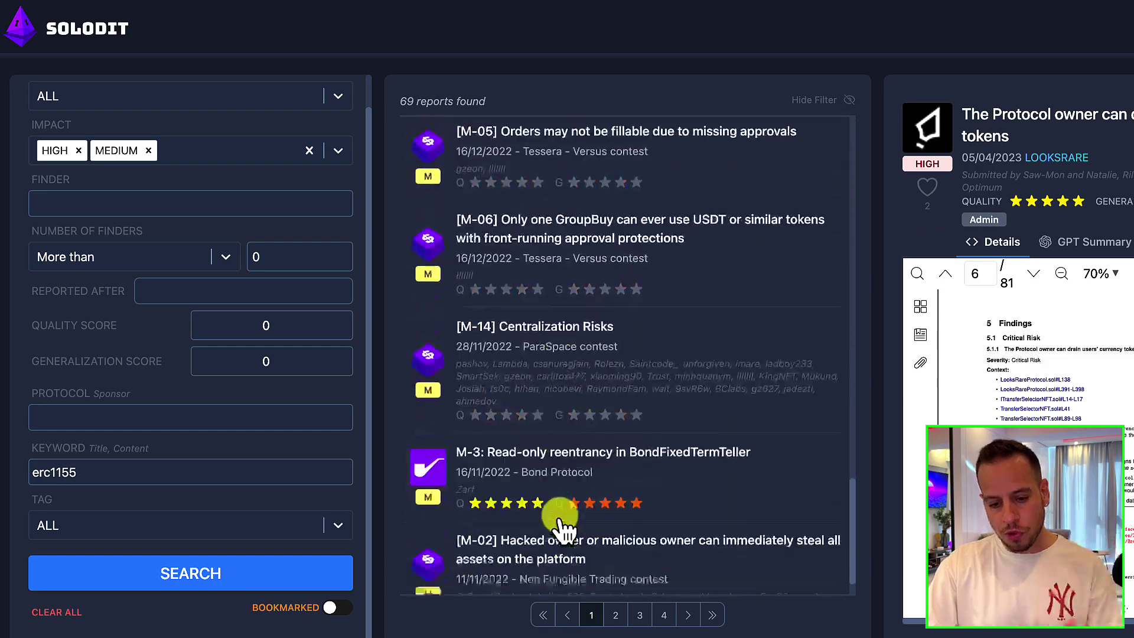
{"action": "scroll", "coordinate": [561, 525], "scroll_direction": "up", "scroll_amount": 10}
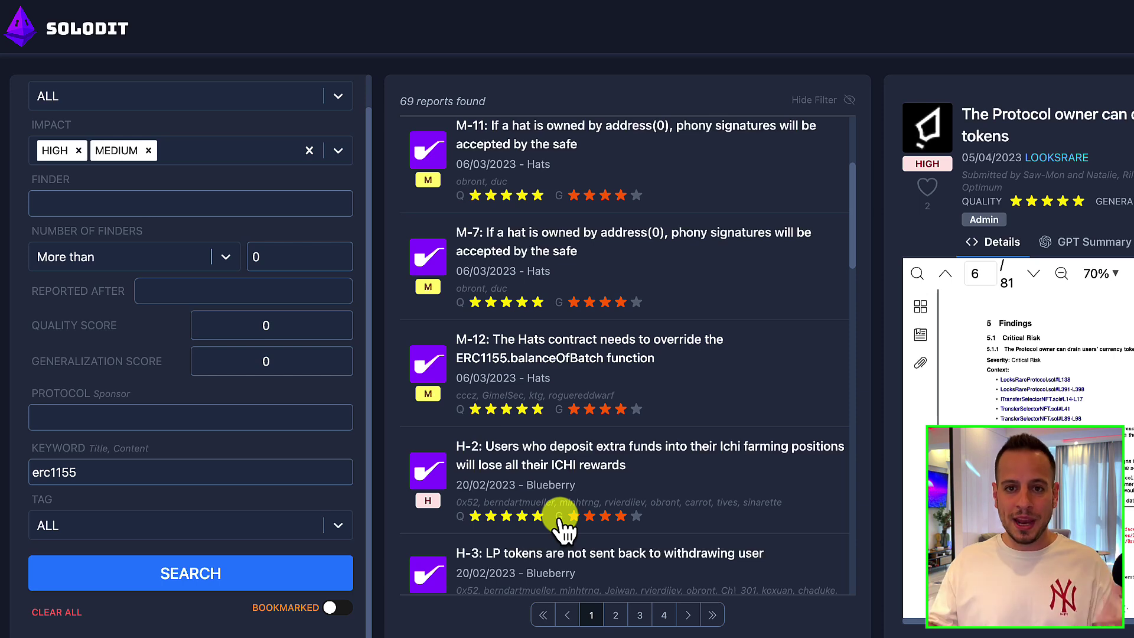
{"action": "scroll", "coordinate": [620, 555], "scroll_direction": "up", "scroll_amount": 4}
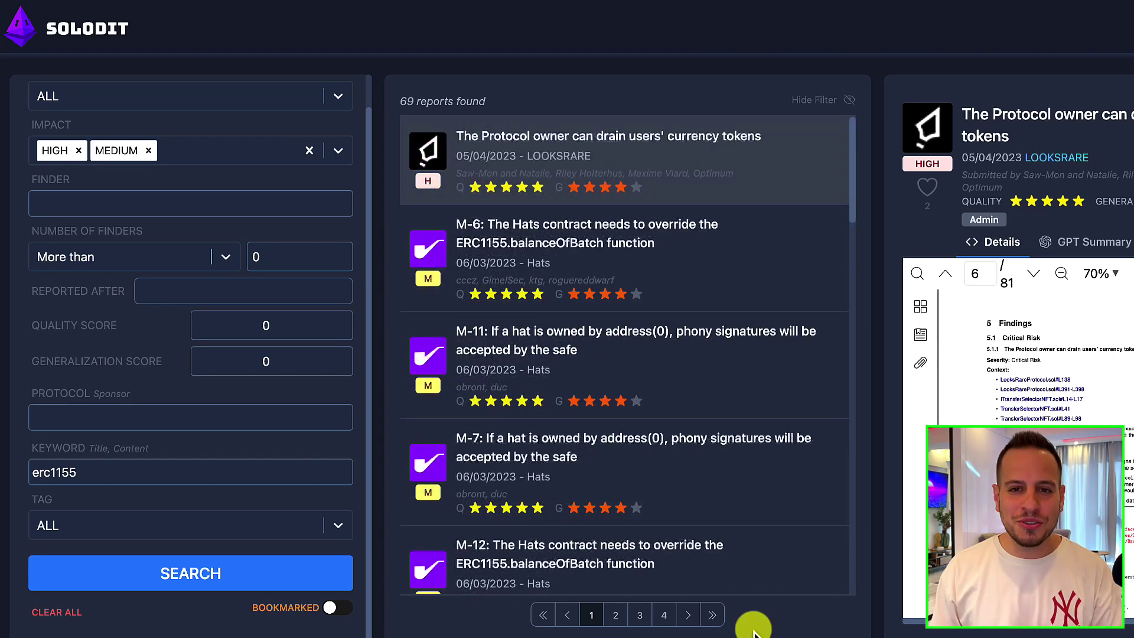